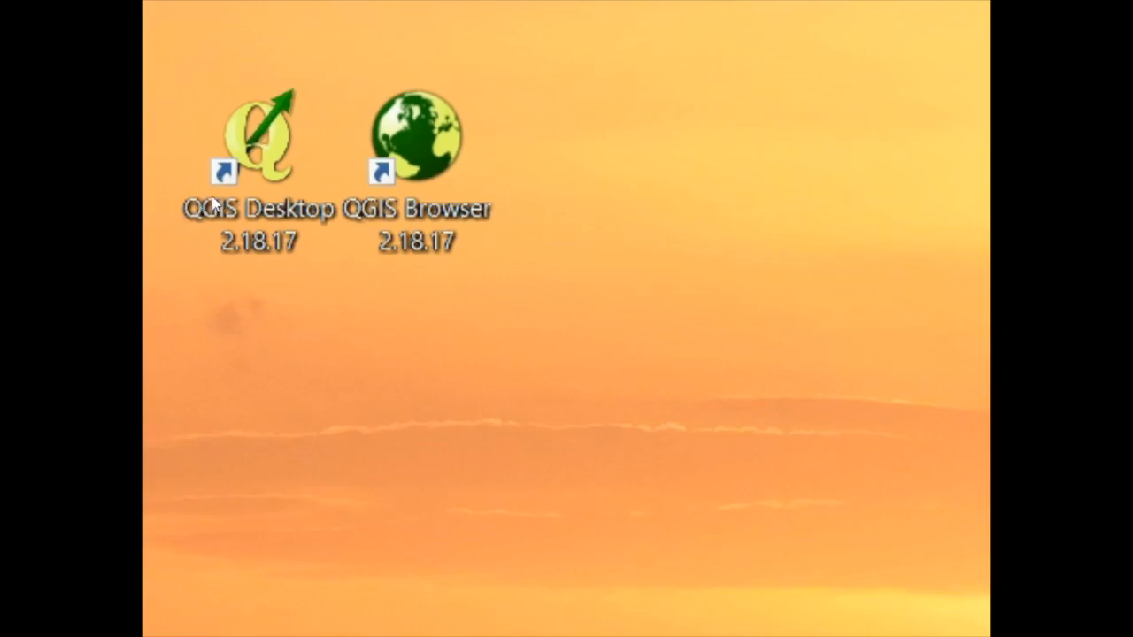
Launch QGIS Desktop 2.18.17, dismissing its startup tip, and open the program options
click(260, 174)
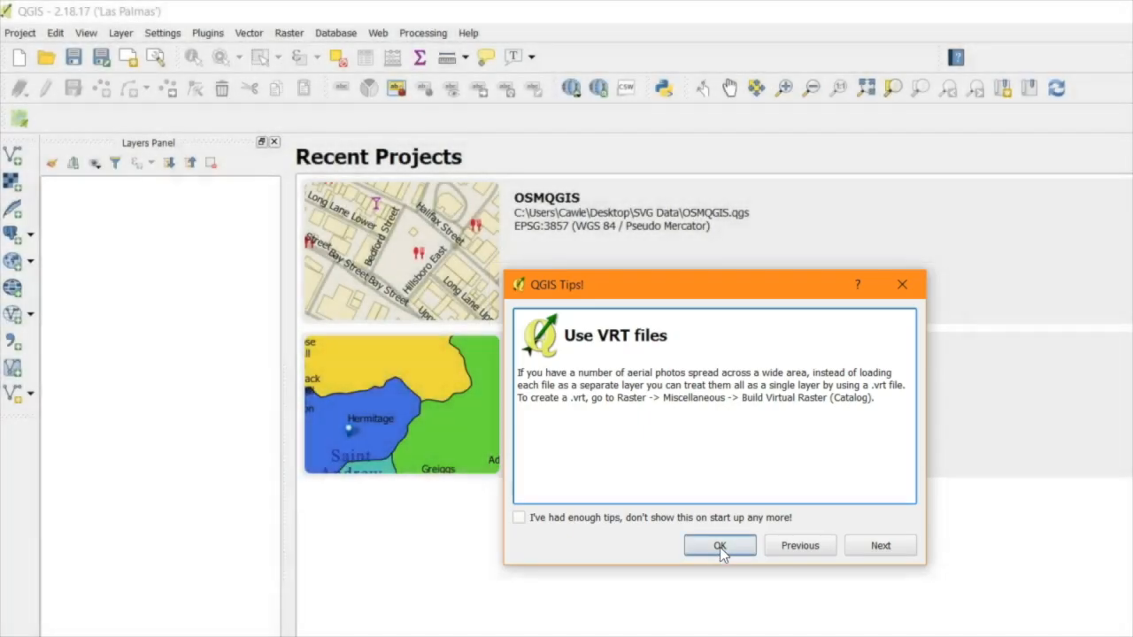
click(719, 547)
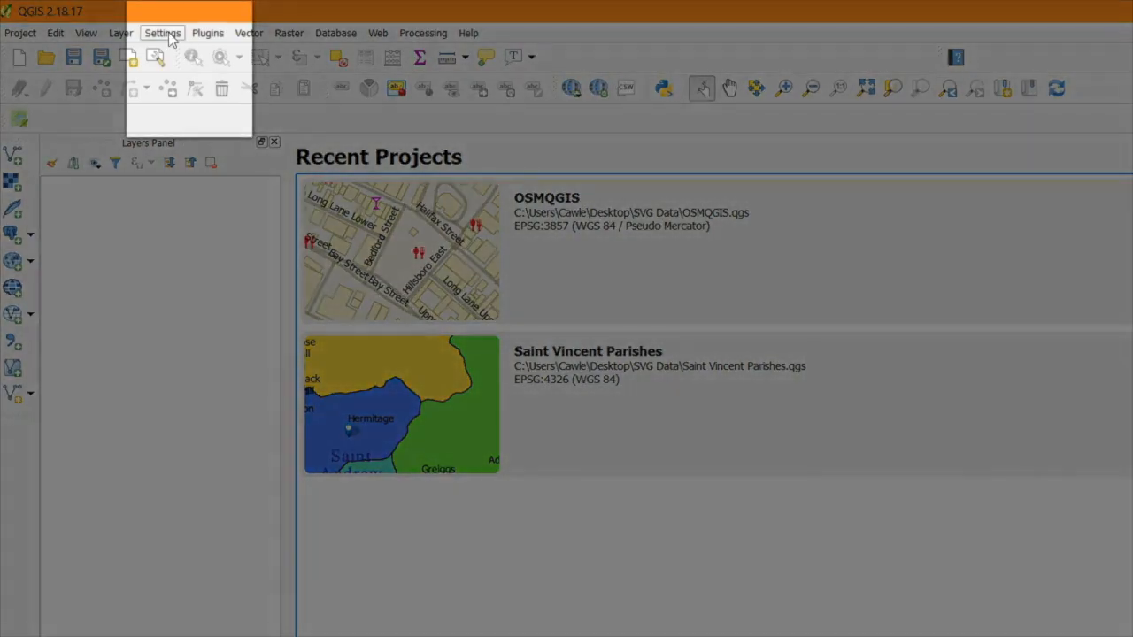
click(171, 39)
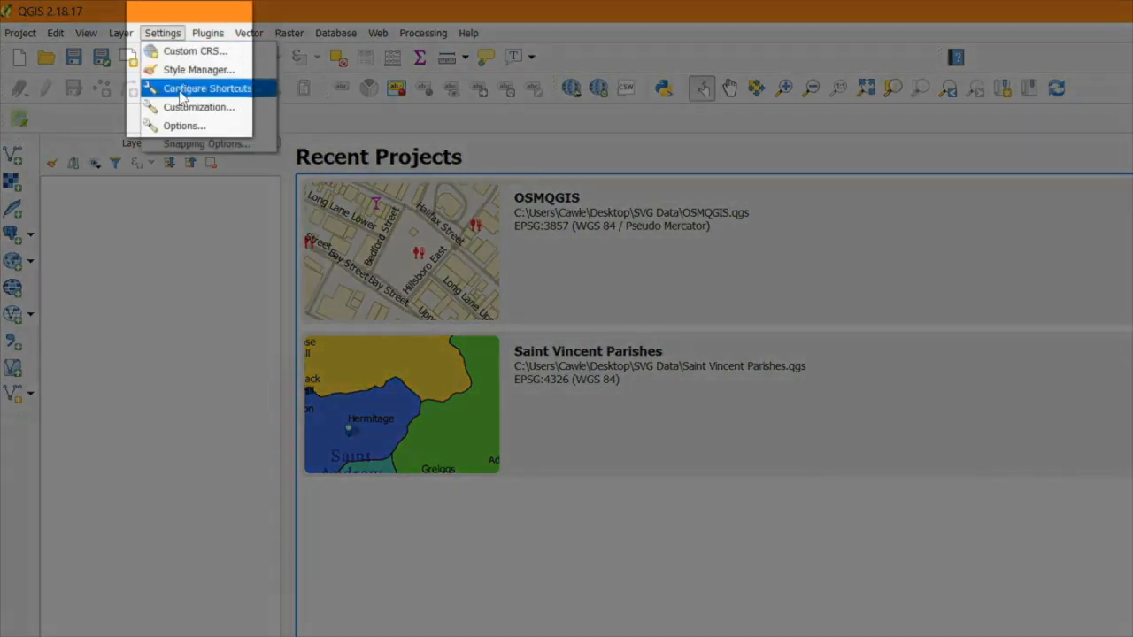
click(183, 128)
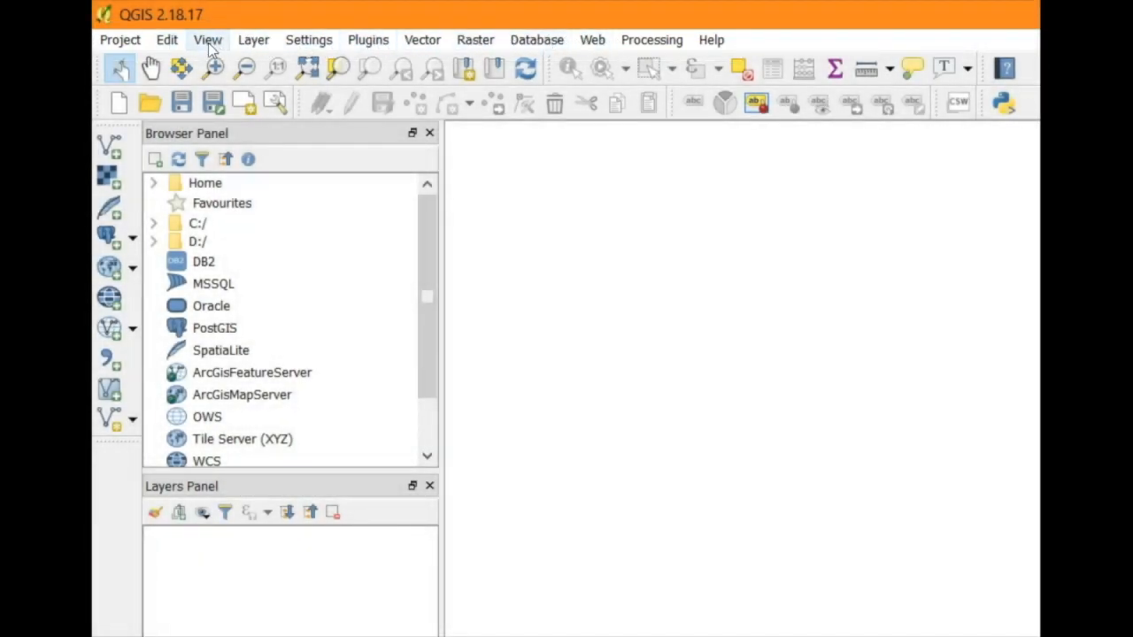
click(137, 51)
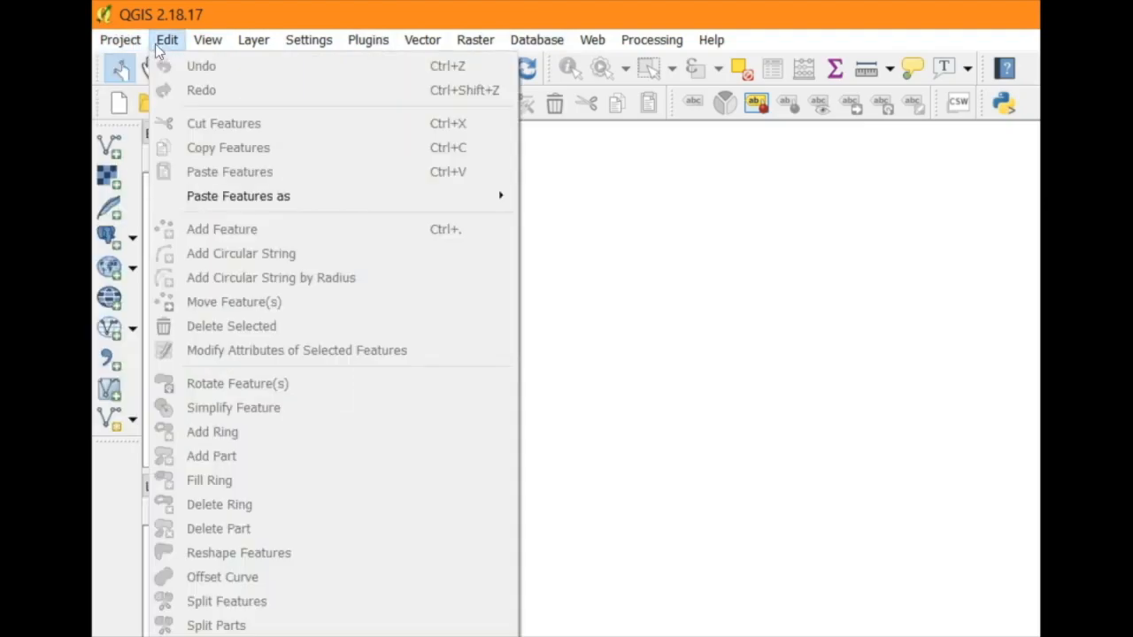
mouse_move(202, 43)
mouse_move(258, 47)
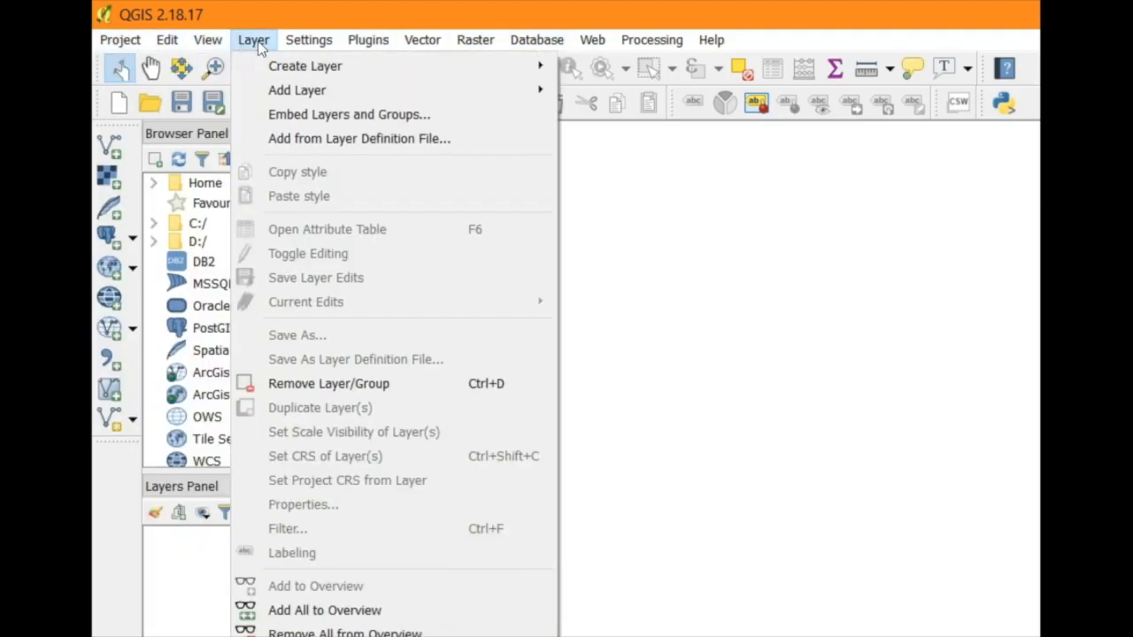
click(299, 41)
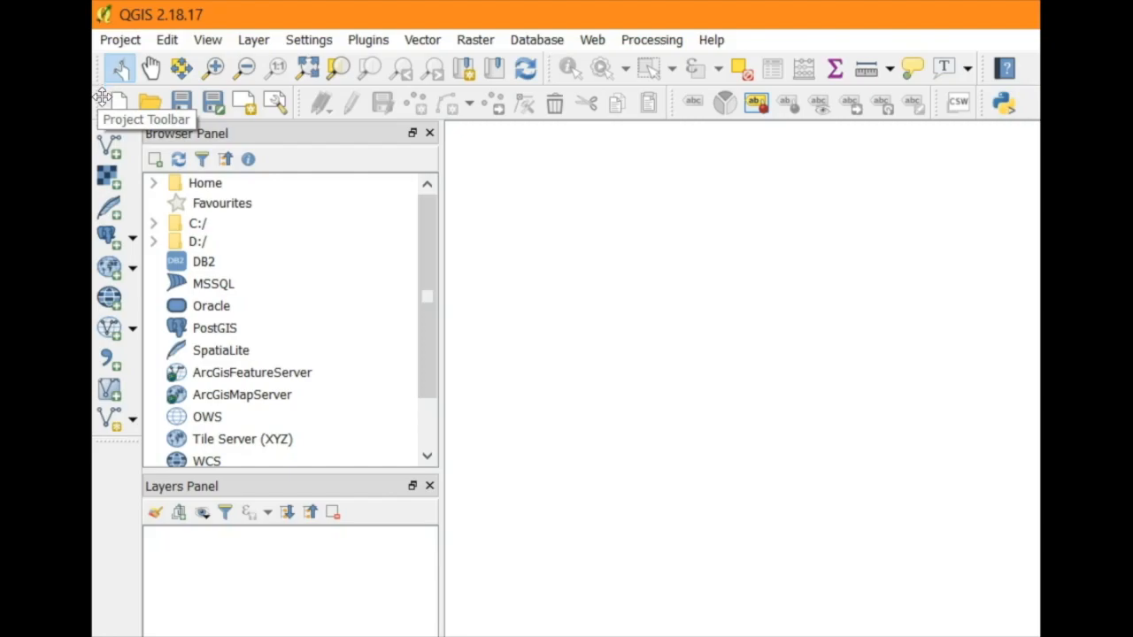
Move the Project Toolbar to the start of the upper toolbar row and close the Browser Panel
drag(102, 97, 98, 77)
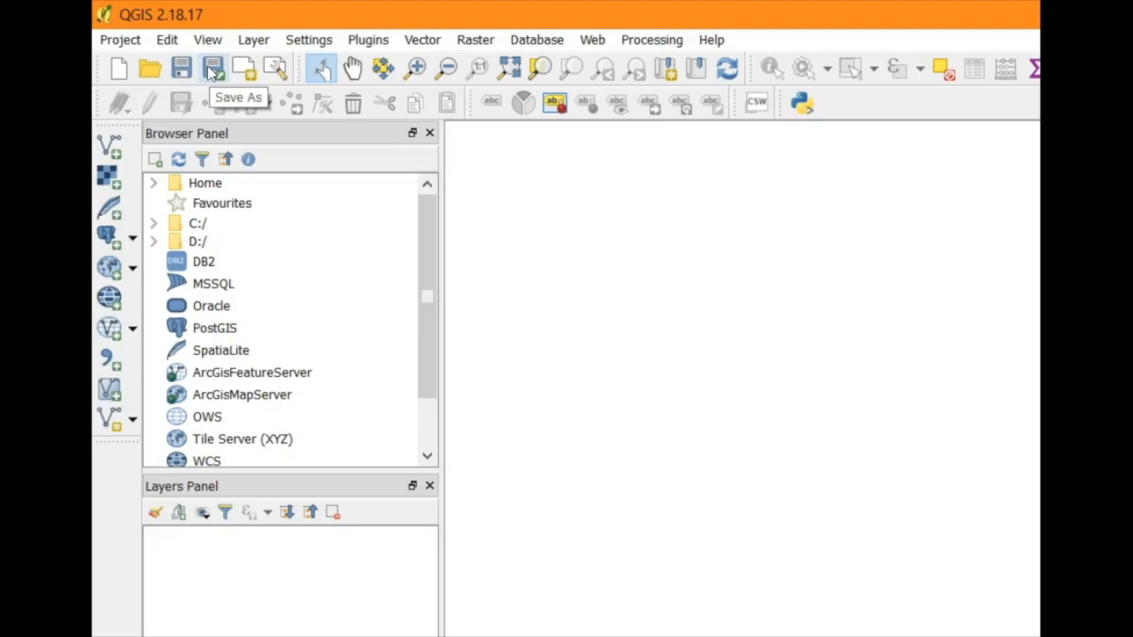
click(208, 40)
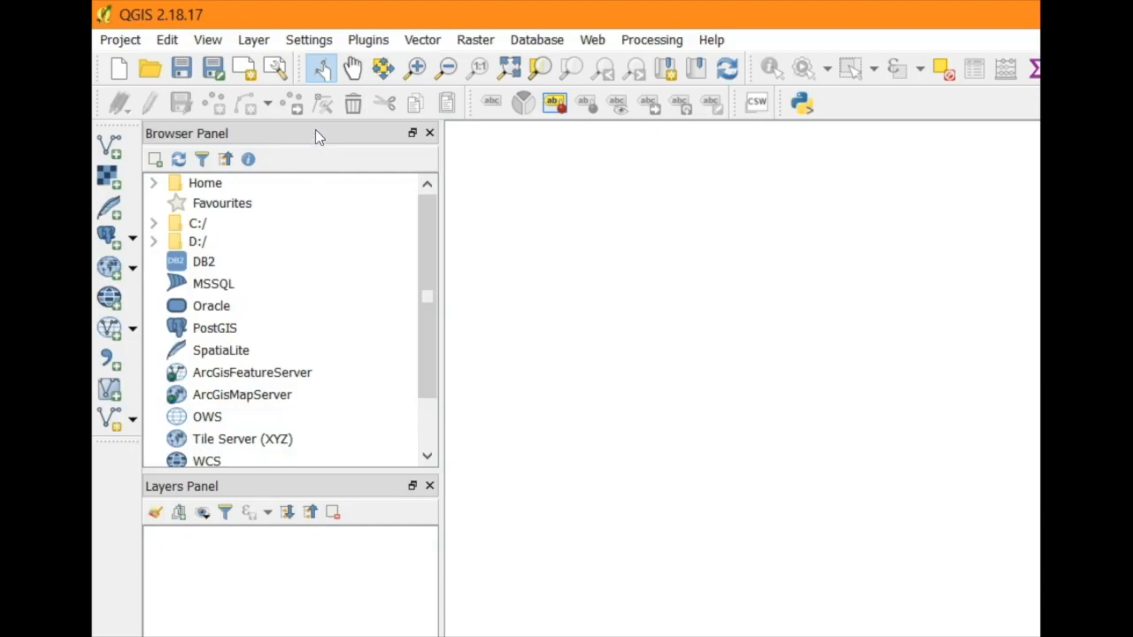
click(430, 134)
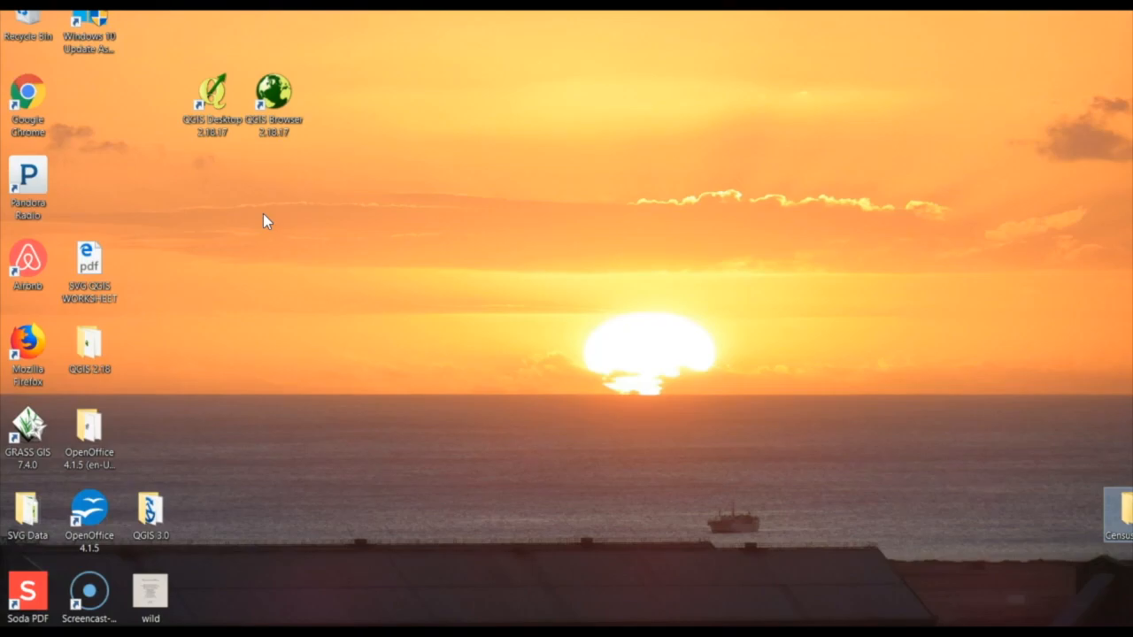
Create a new folder on the desktop named Census Data
right_click(263, 215)
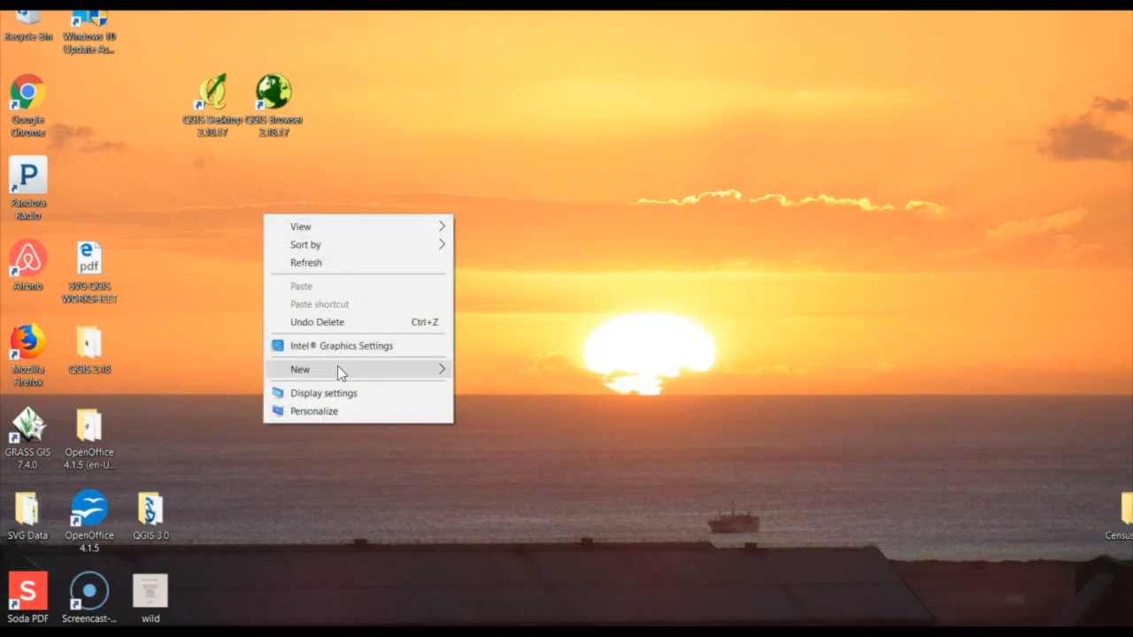
mouse_move(337, 369)
click(504, 369)
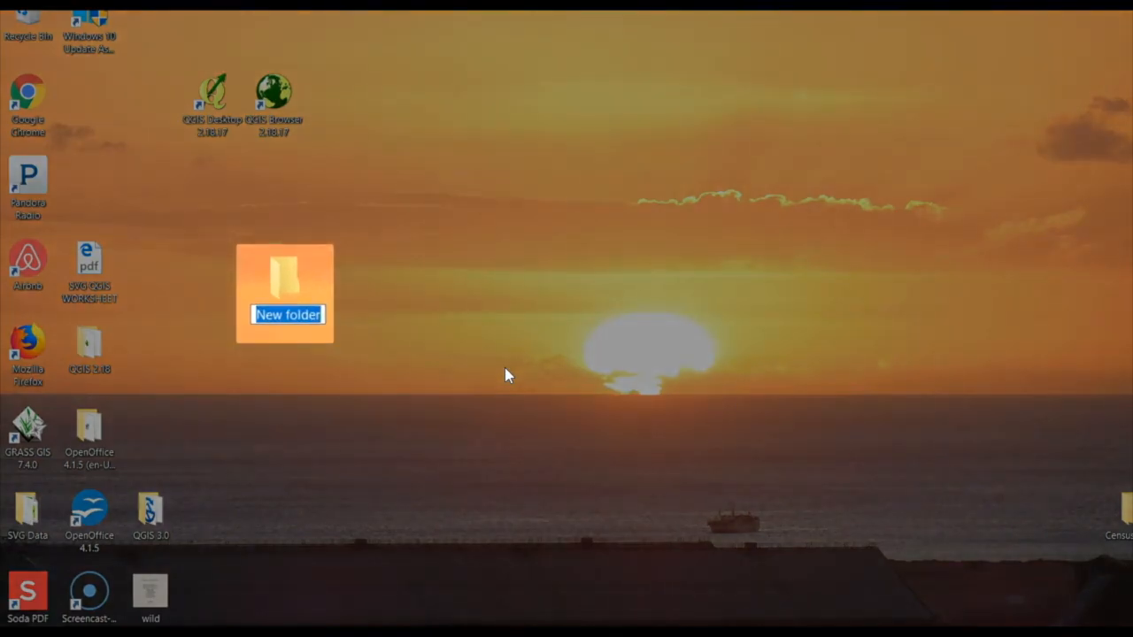
text(Census Data)
key(Return)
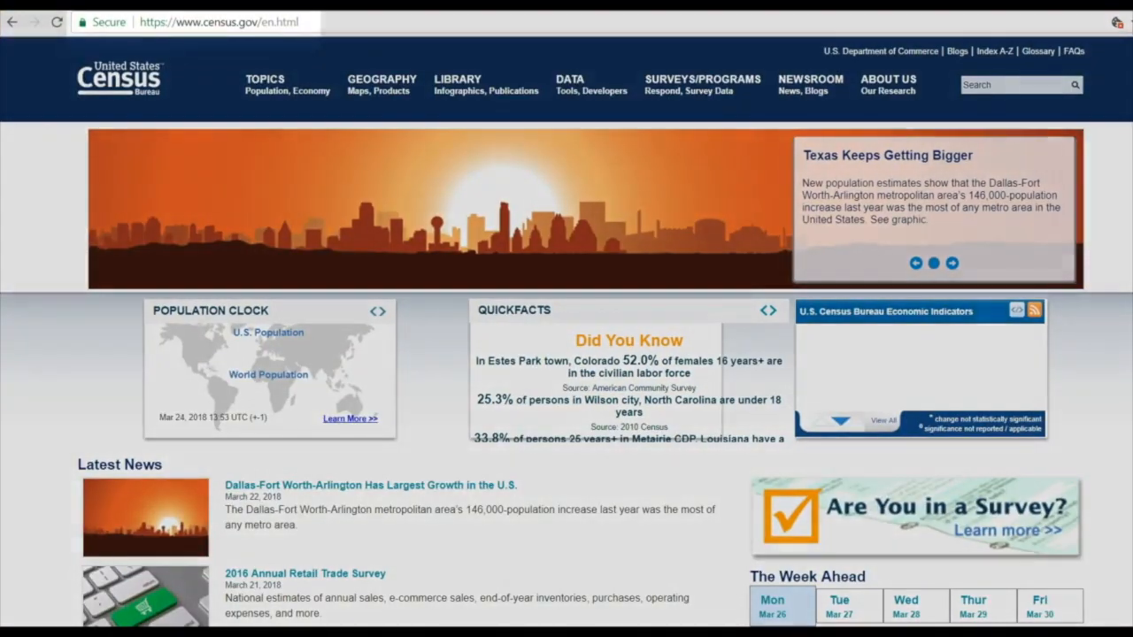
click(406, 21)
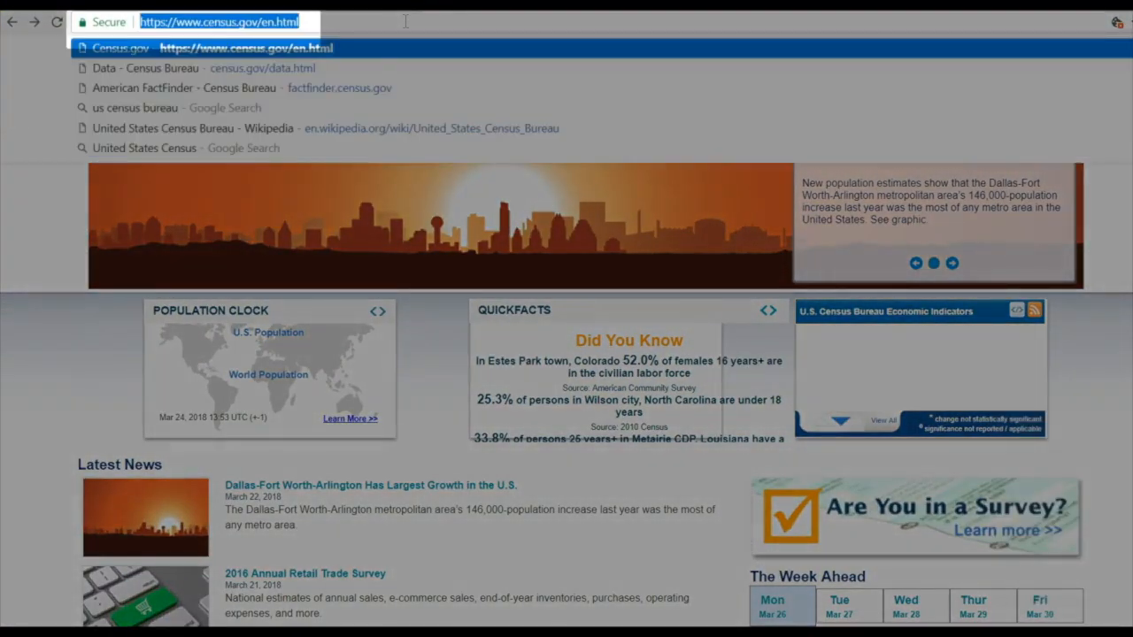
key(Return)
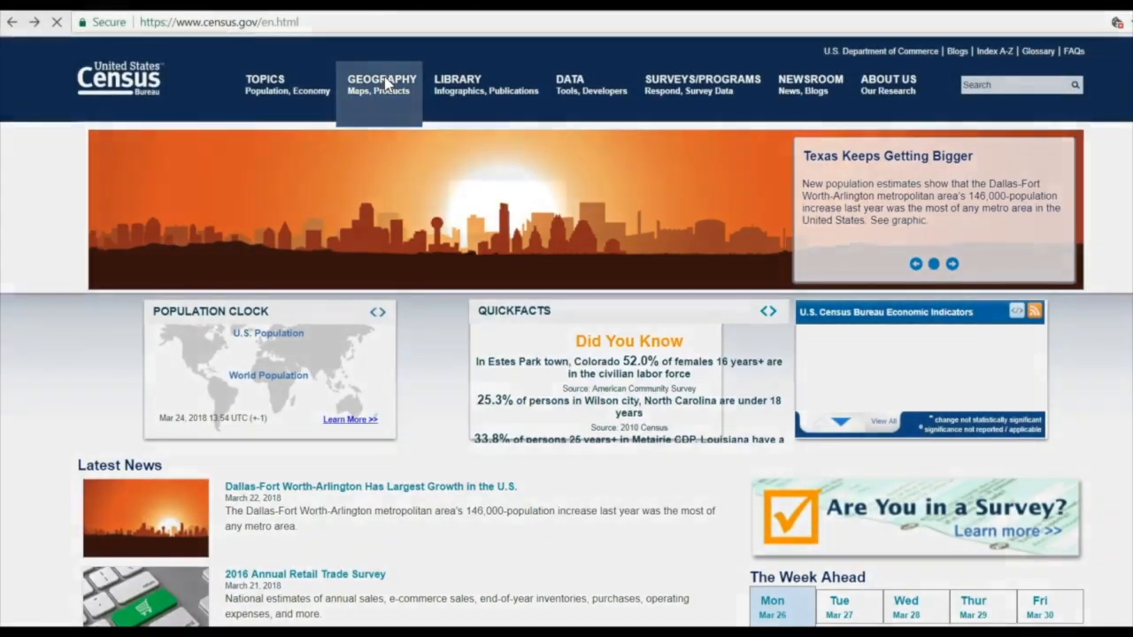
click(383, 85)
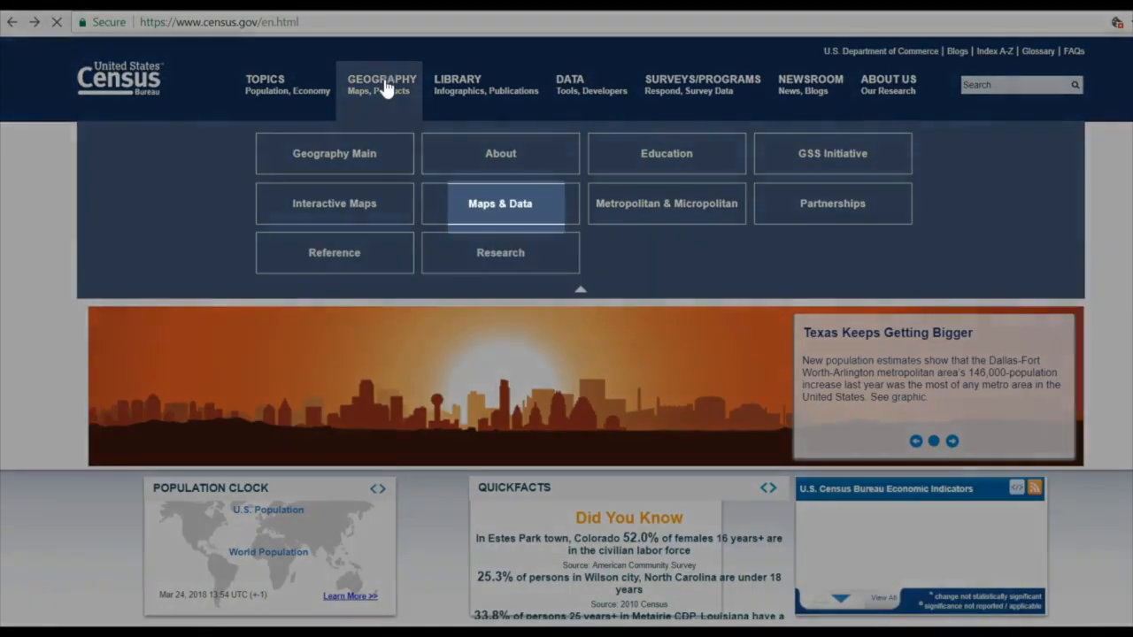
click(495, 206)
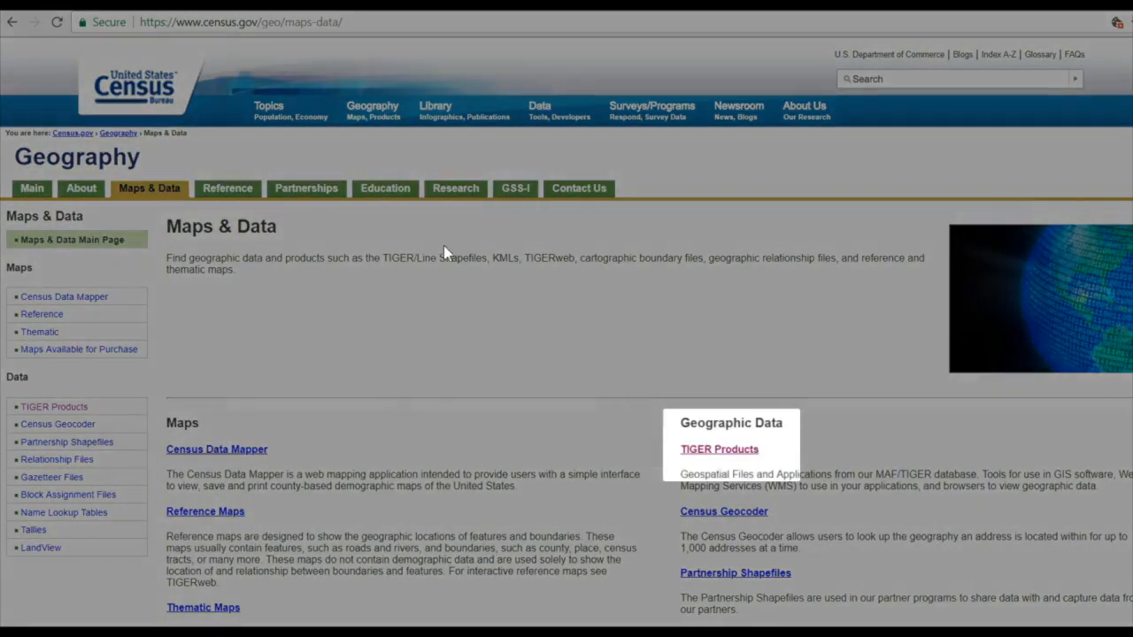
Open the TIGER/Line Shapefiles product among the TIGER Products and go to the 2017 download web interface
click(735, 455)
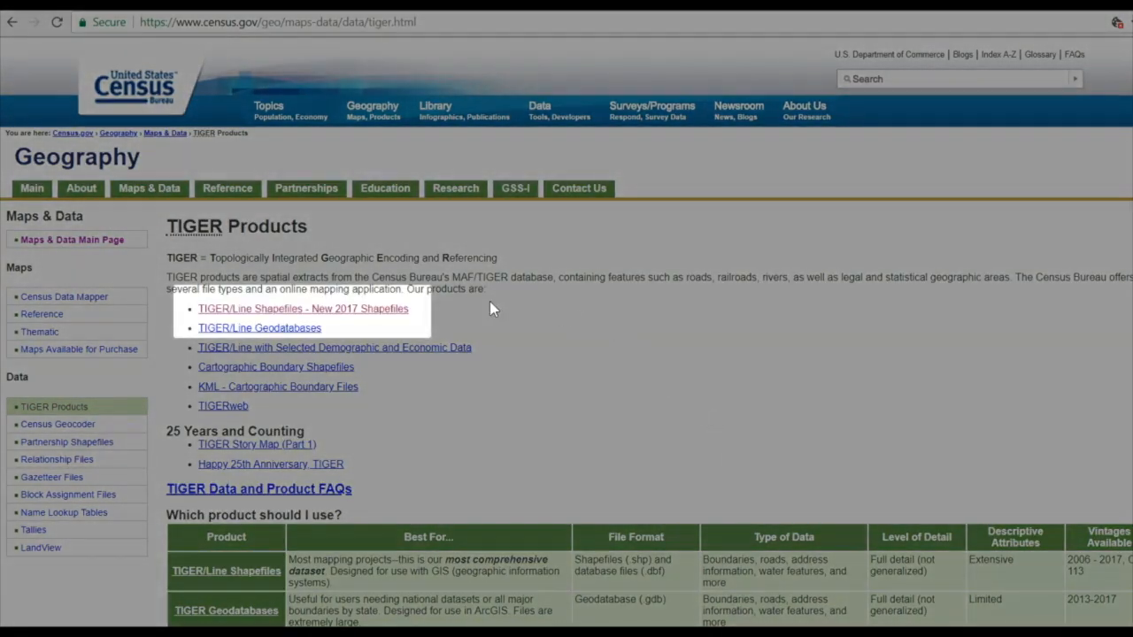
click(394, 309)
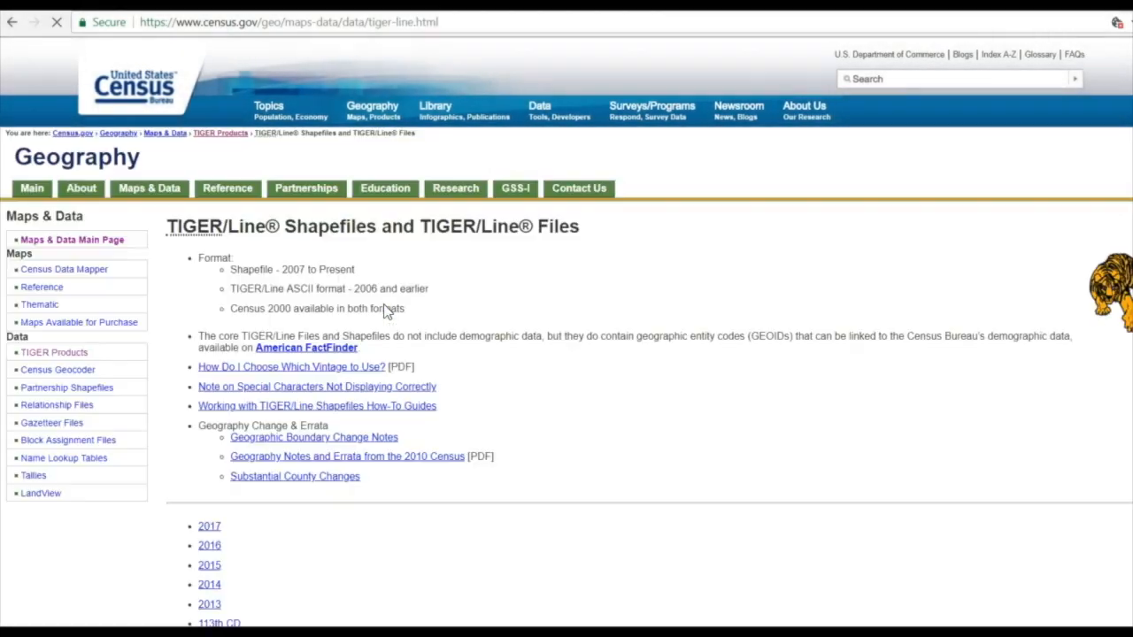
scroll(387, 309, down, 5)
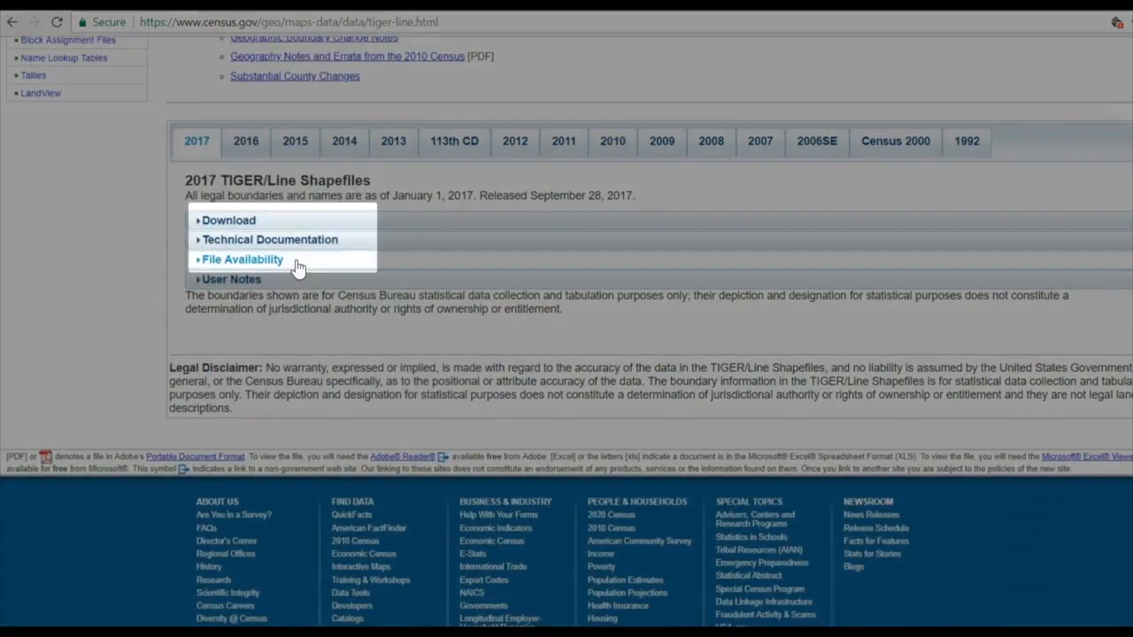
click(235, 223)
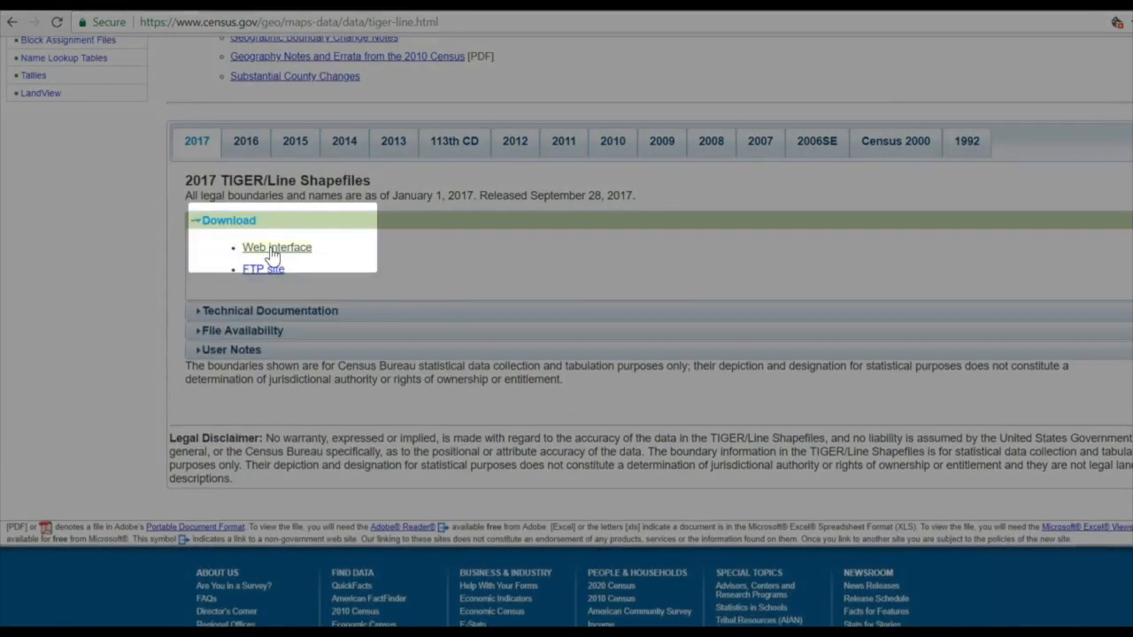
click(272, 252)
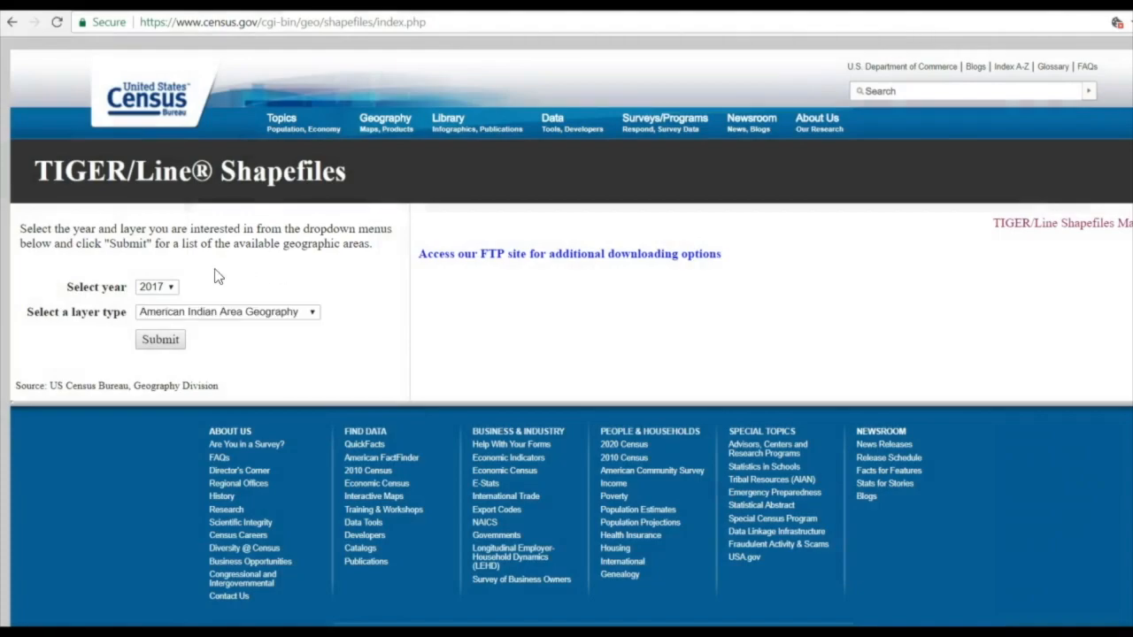
Request the 2017 shapefiles for the States (and equivalent) layer type
click(315, 311)
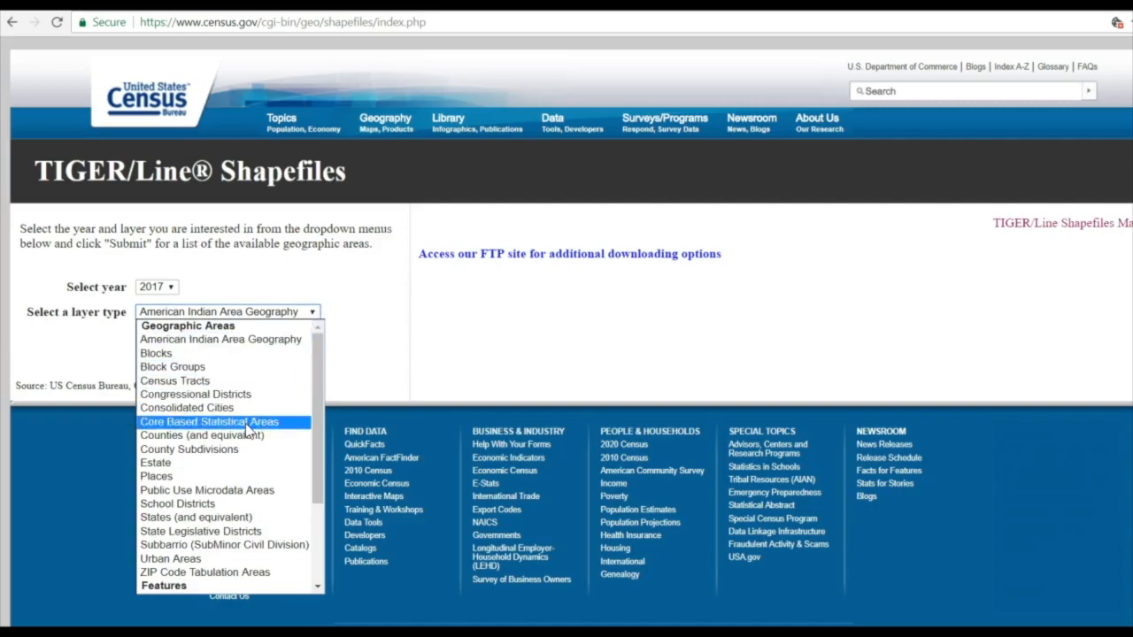
click(231, 527)
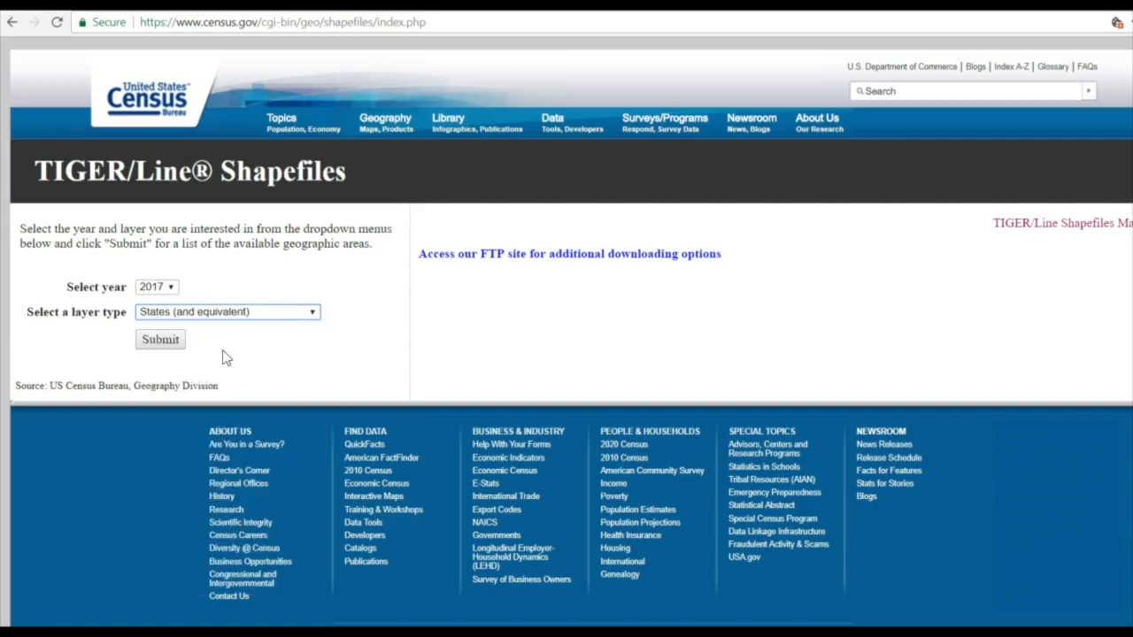
click(161, 340)
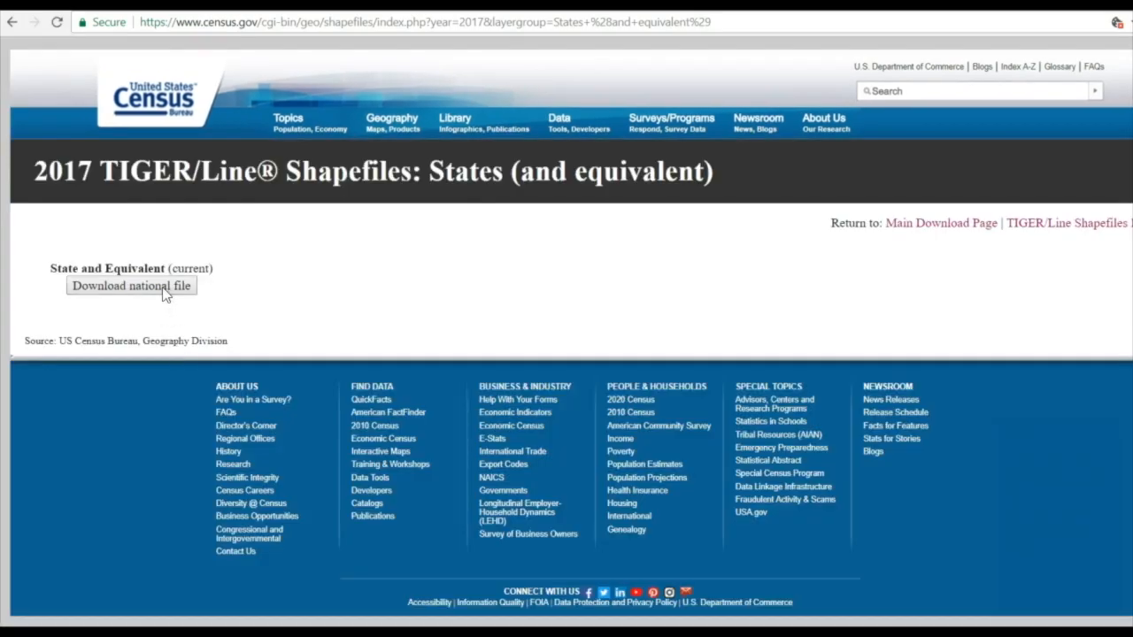
Download the national state file as tl_2017_us_state into the Census Data folder on the desktop
click(164, 288)
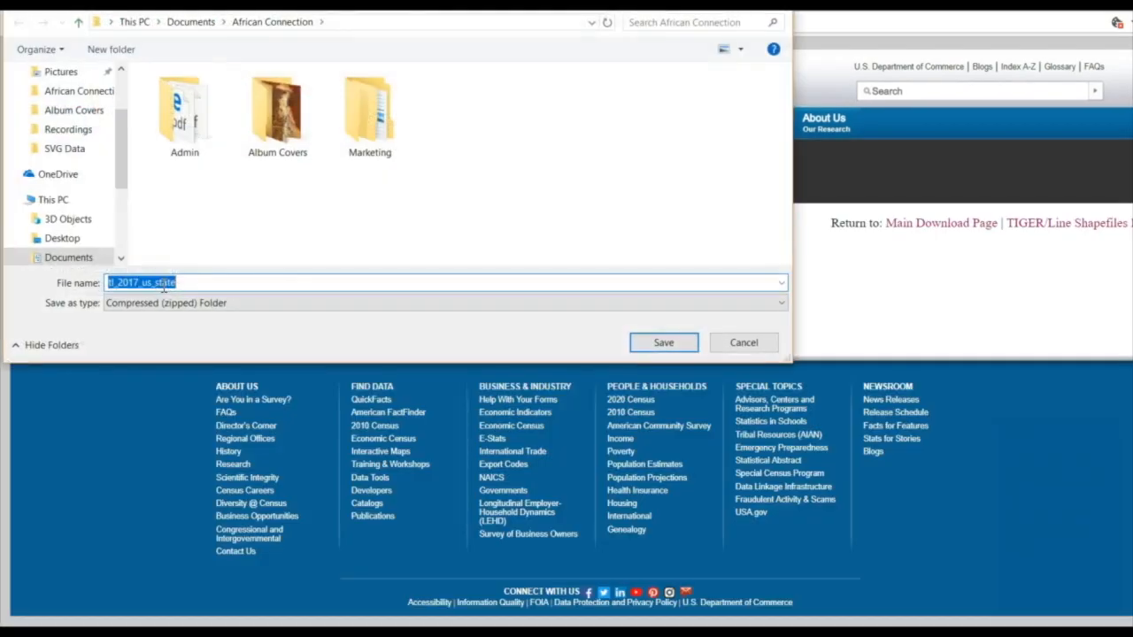
scroll(67, 97, up, 1)
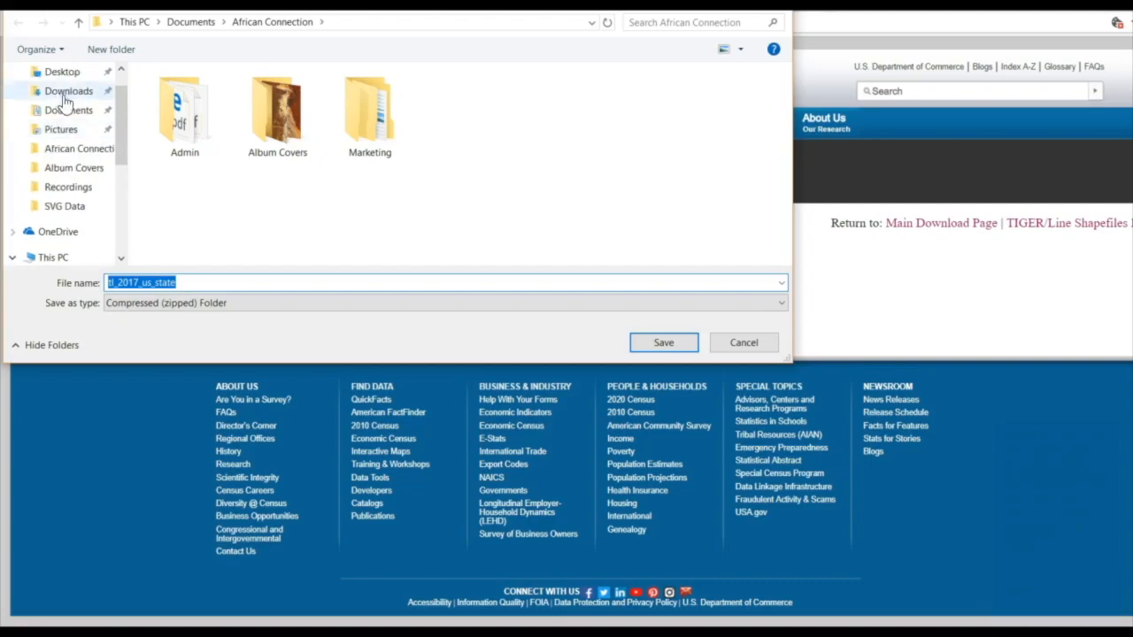
click(187, 97)
click(659, 345)
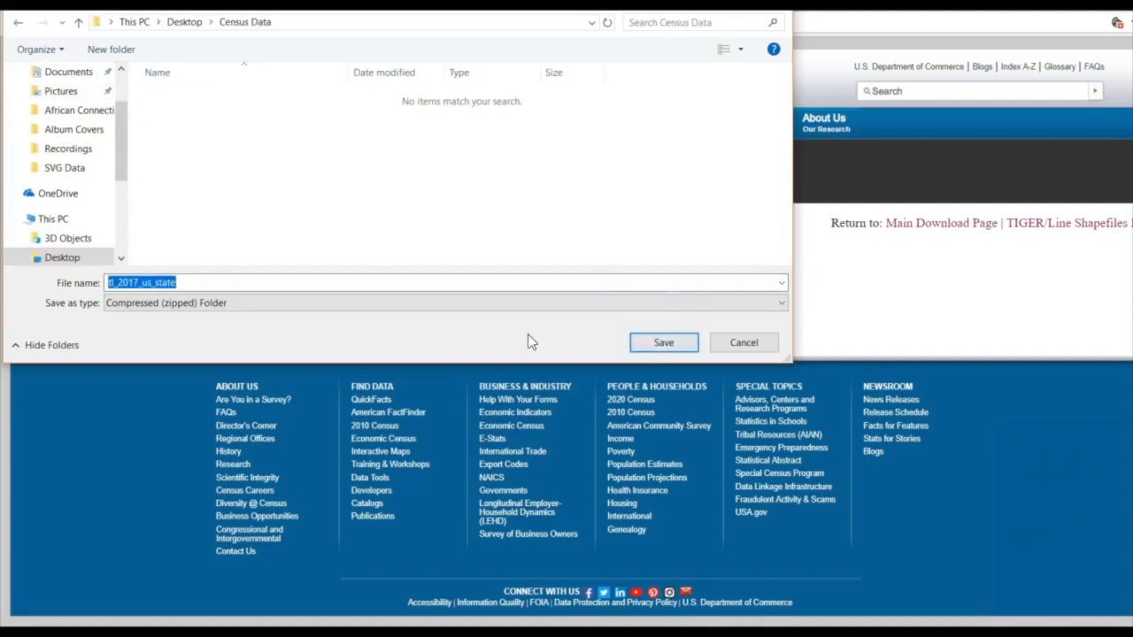
click(662, 342)
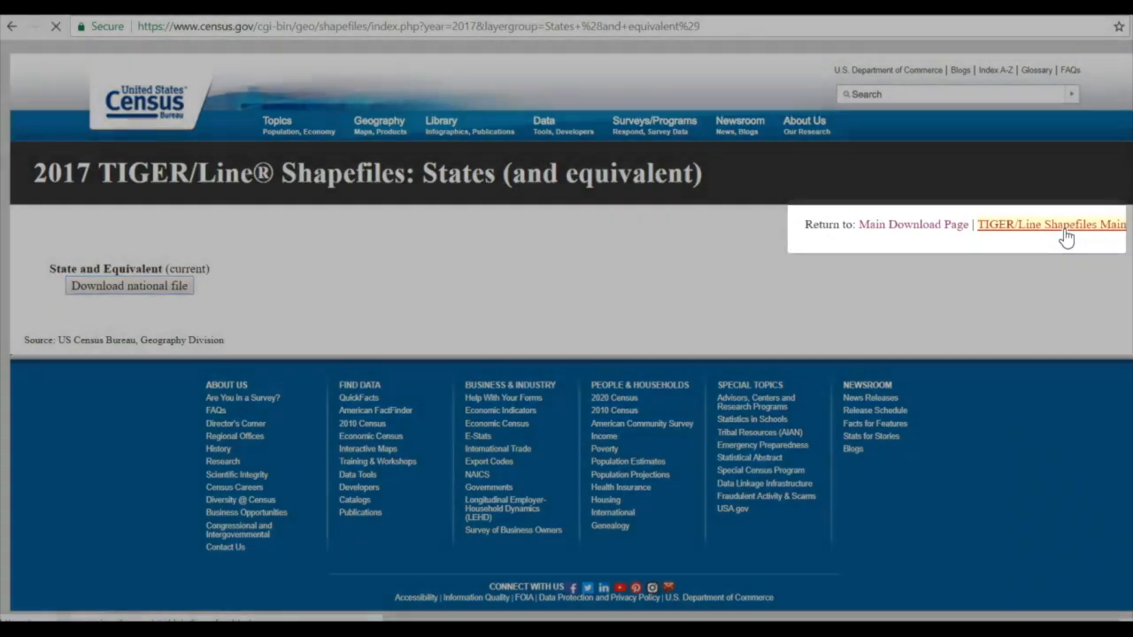
Return to the main TIGER/Line Shapefiles page and reopen the 2017 download web interface
click(1065, 232)
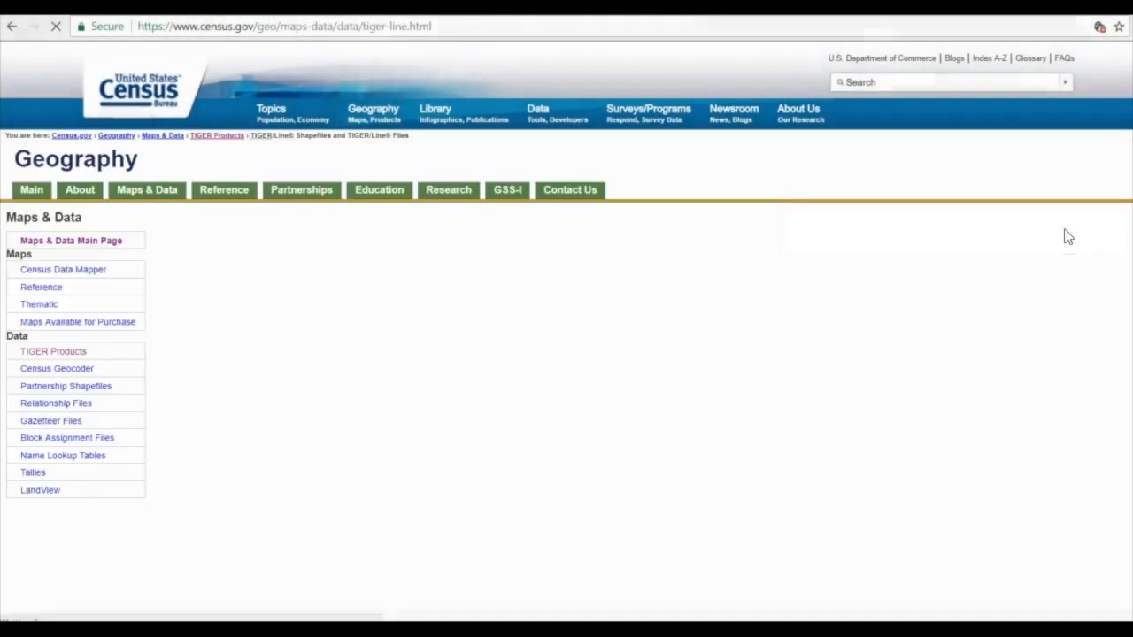
scroll(615, 345, down, 3)
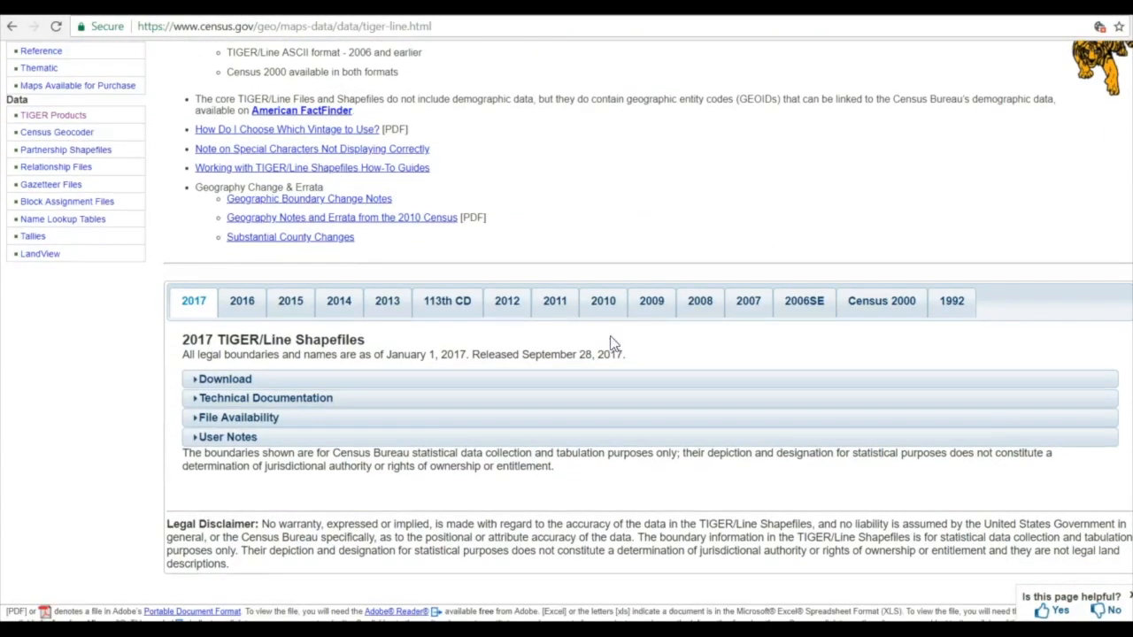
click(233, 387)
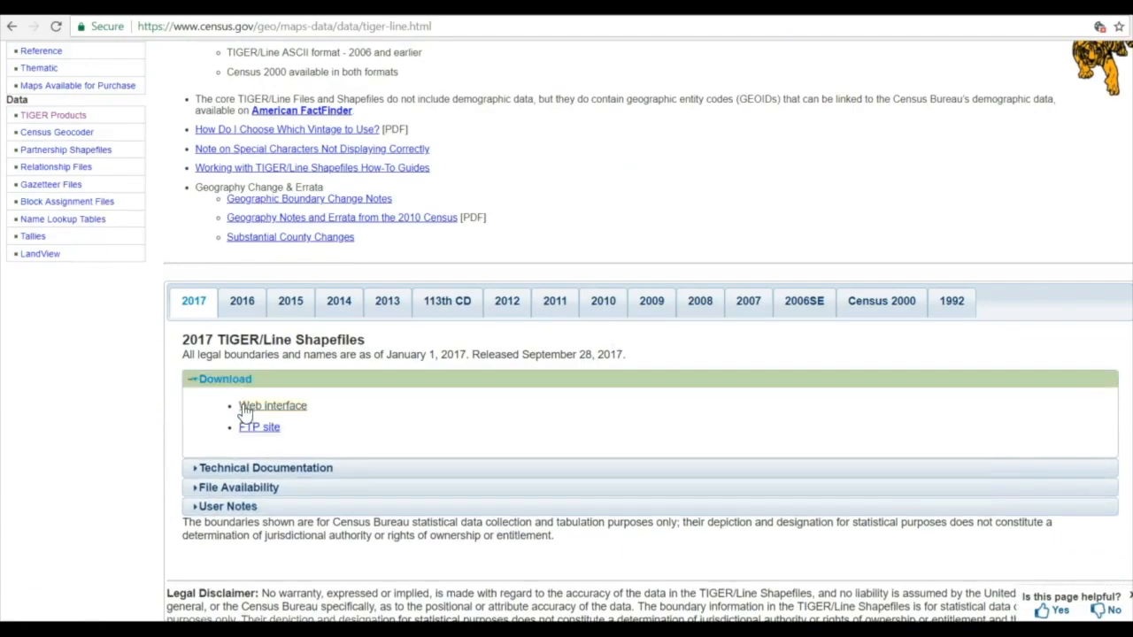
click(241, 407)
Choose Roads as the layer type for the 2017 shapefiles
click(177, 312)
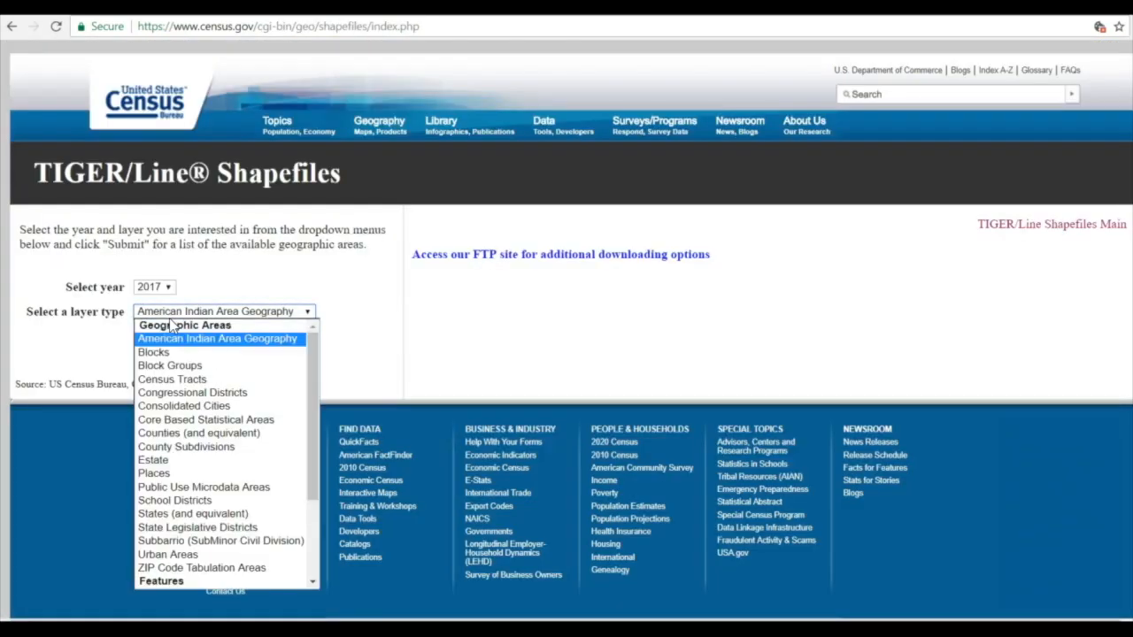
scroll(195, 455, down, 3)
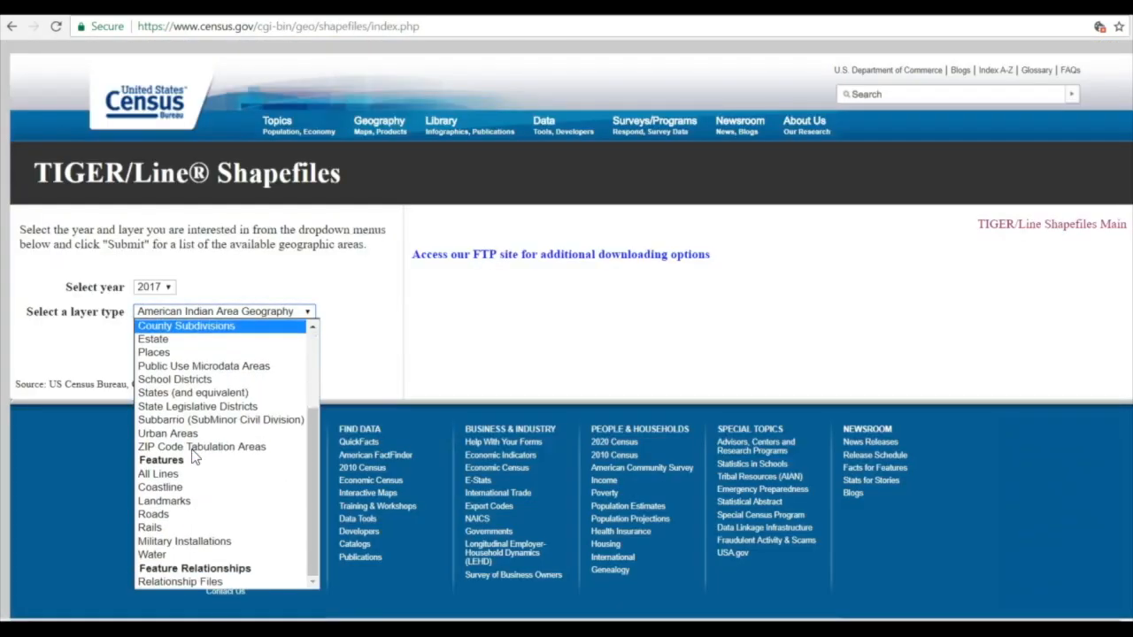
click(189, 514)
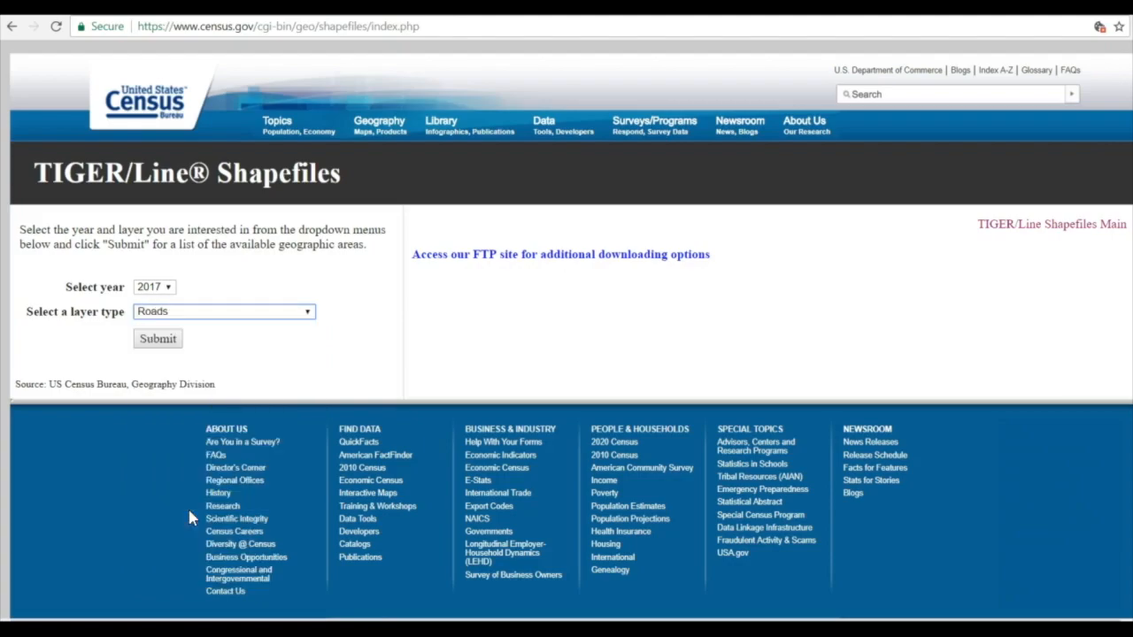
Request the 2017 Roads shapefiles and download the Primary and Secondary Roads file for Florida
click(157, 339)
click(182, 333)
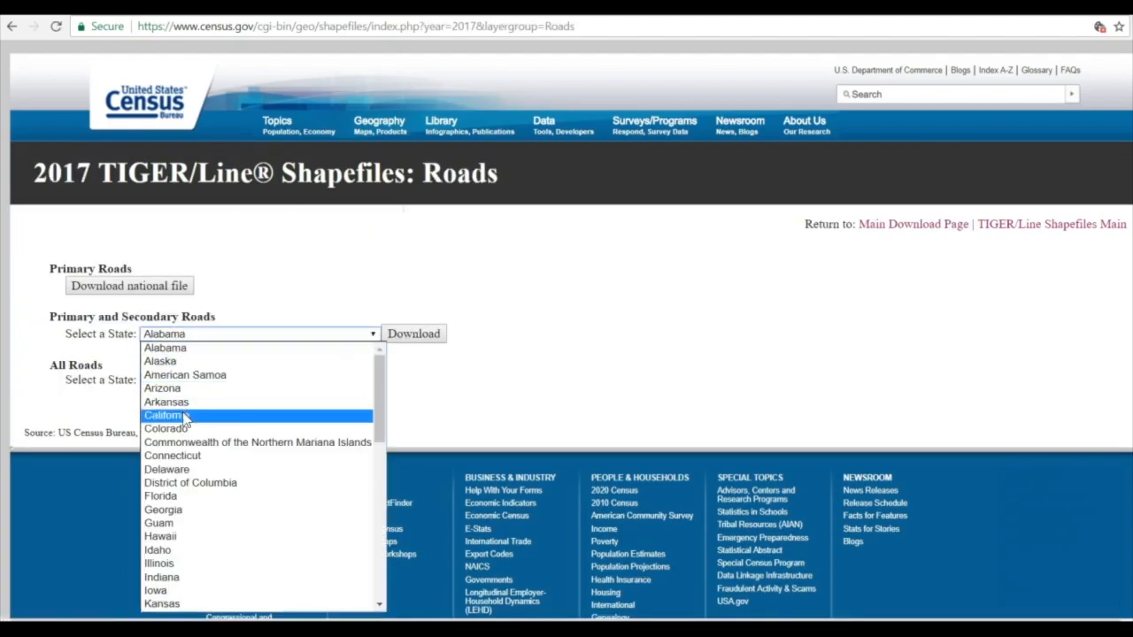
click(177, 495)
click(406, 344)
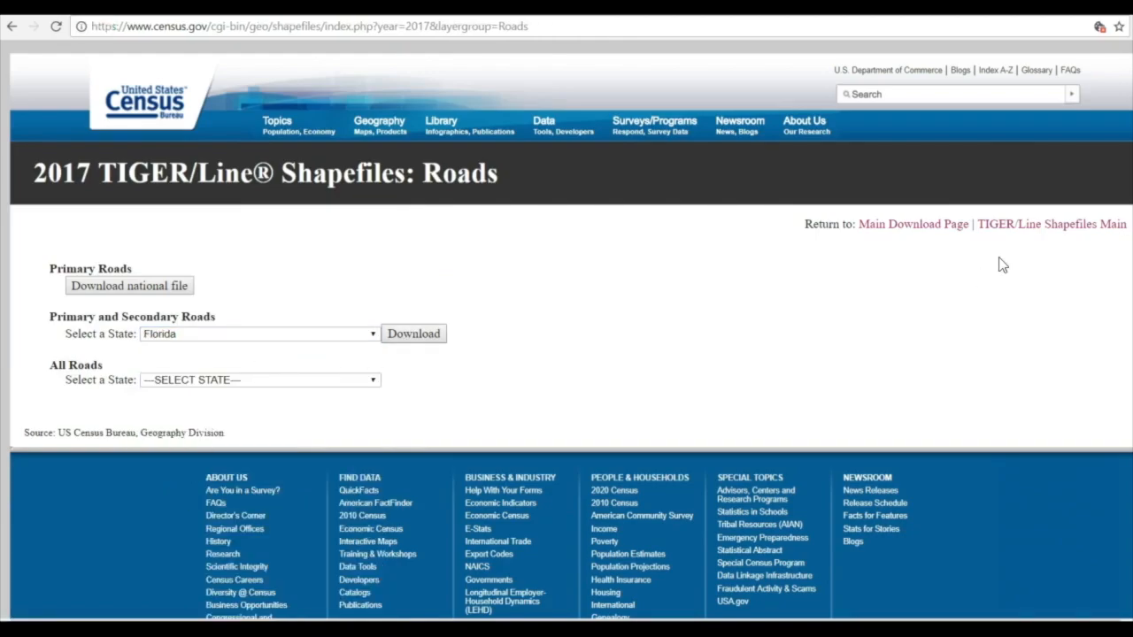
Go back to the main TIGER/Line Shapefiles page and open the 2017 download web interface again
click(1024, 230)
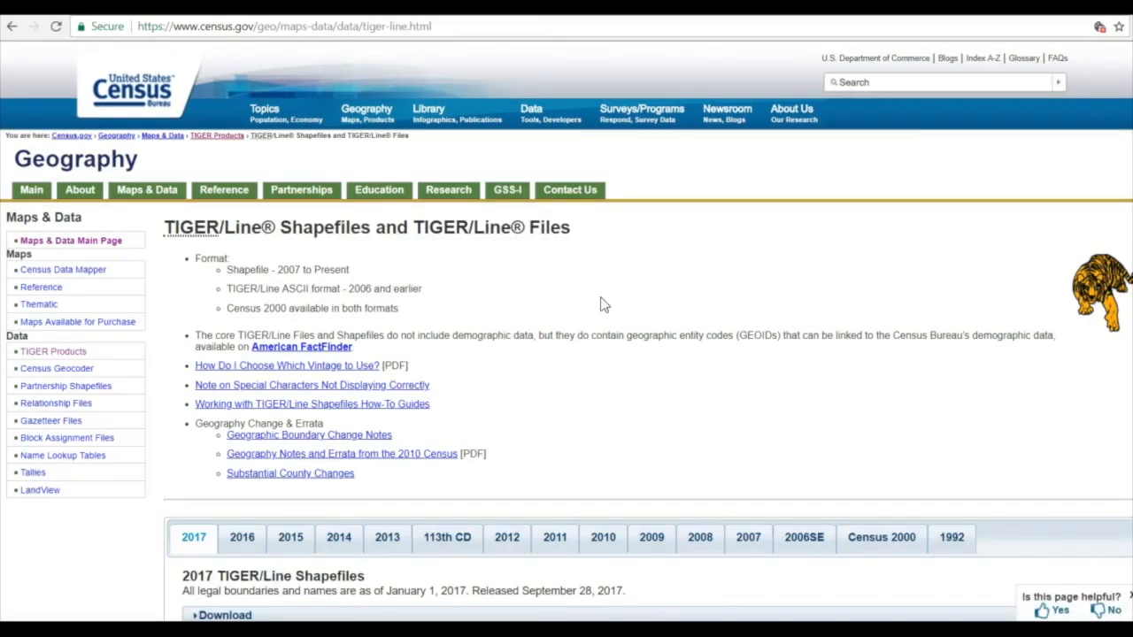
scroll(619, 300, down, 2)
click(237, 457)
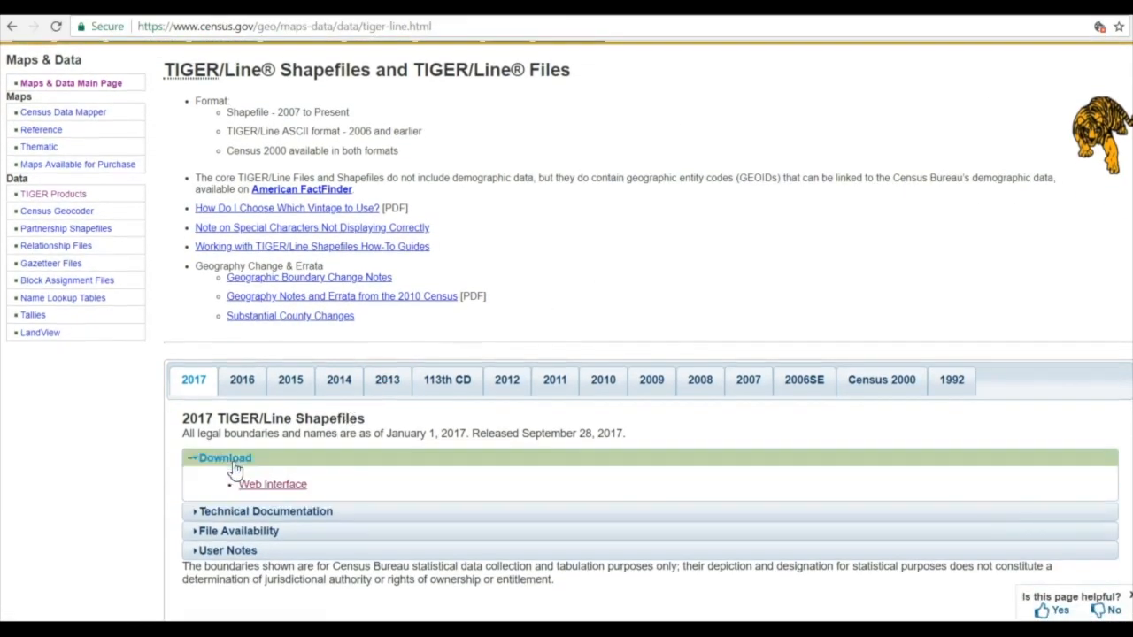
click(258, 485)
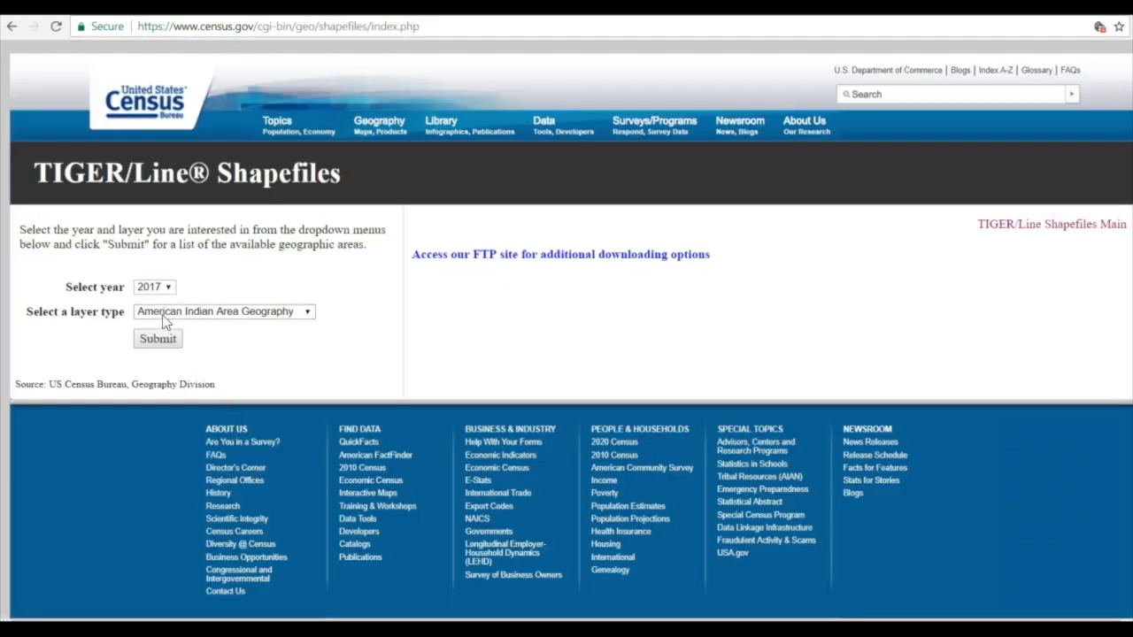
Request the 2017 shapefiles for the Places layer type and download the current Place file for Florida
click(169, 315)
click(184, 473)
click(158, 340)
click(230, 286)
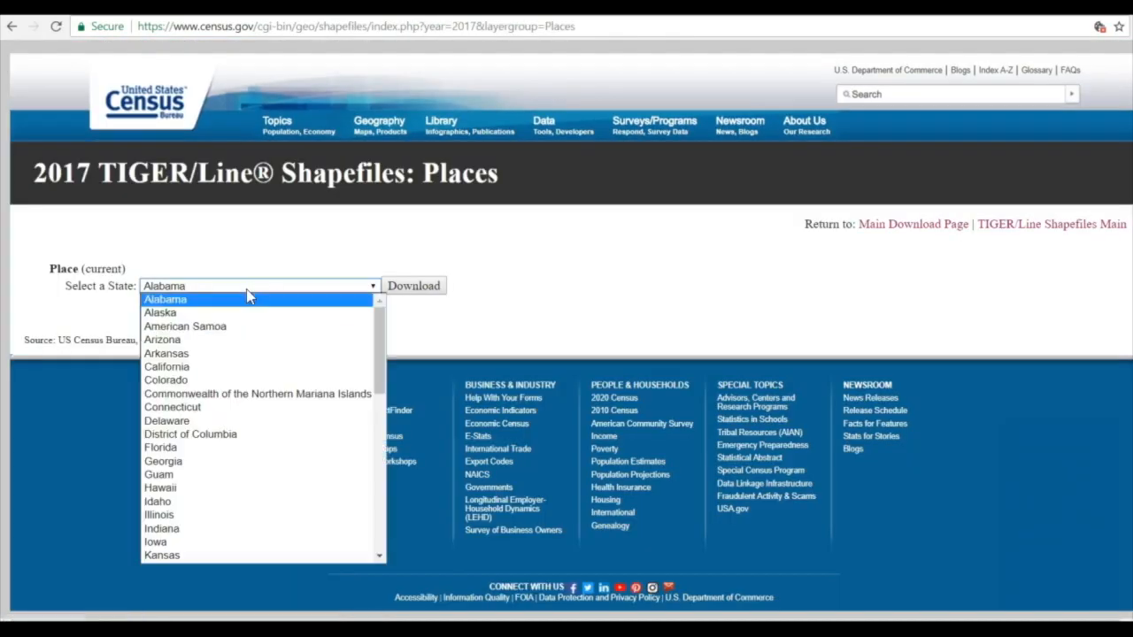
click(190, 447)
click(407, 293)
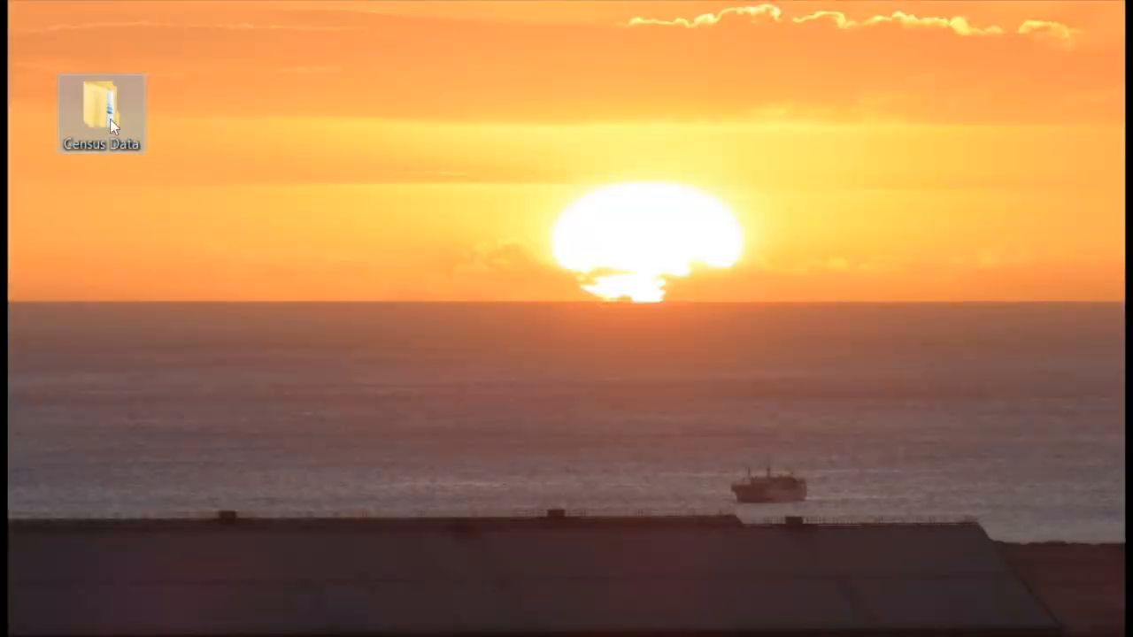
Extract the zipped tl_2017_12_place archive in the Census Data folder on the desktop
double_click(106, 116)
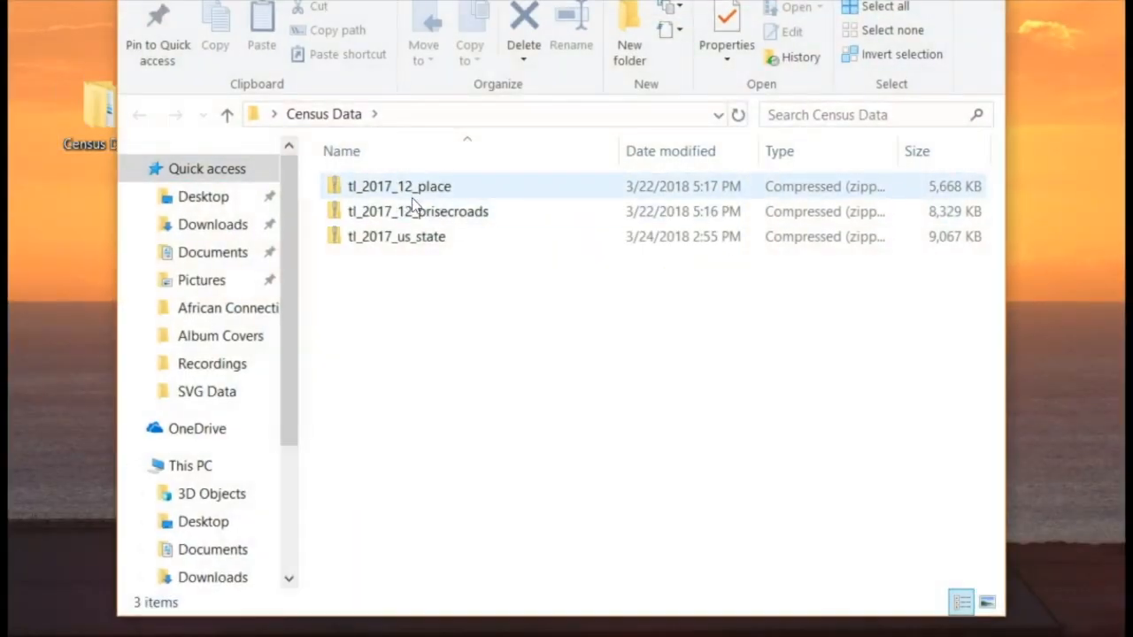
right_click(410, 196)
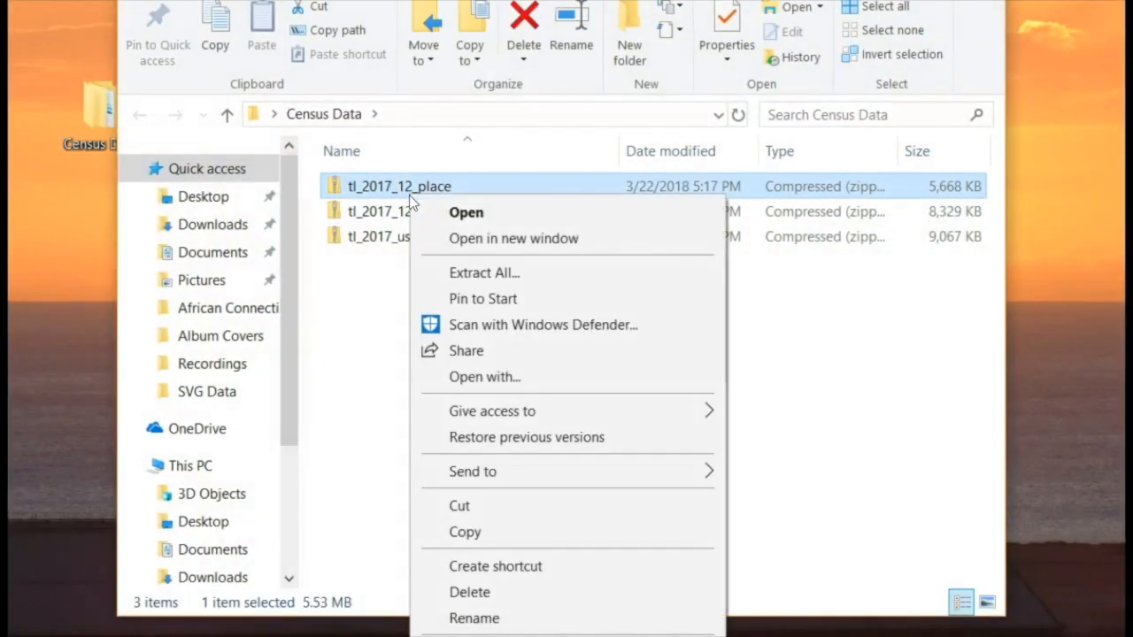
click(476, 275)
click(734, 462)
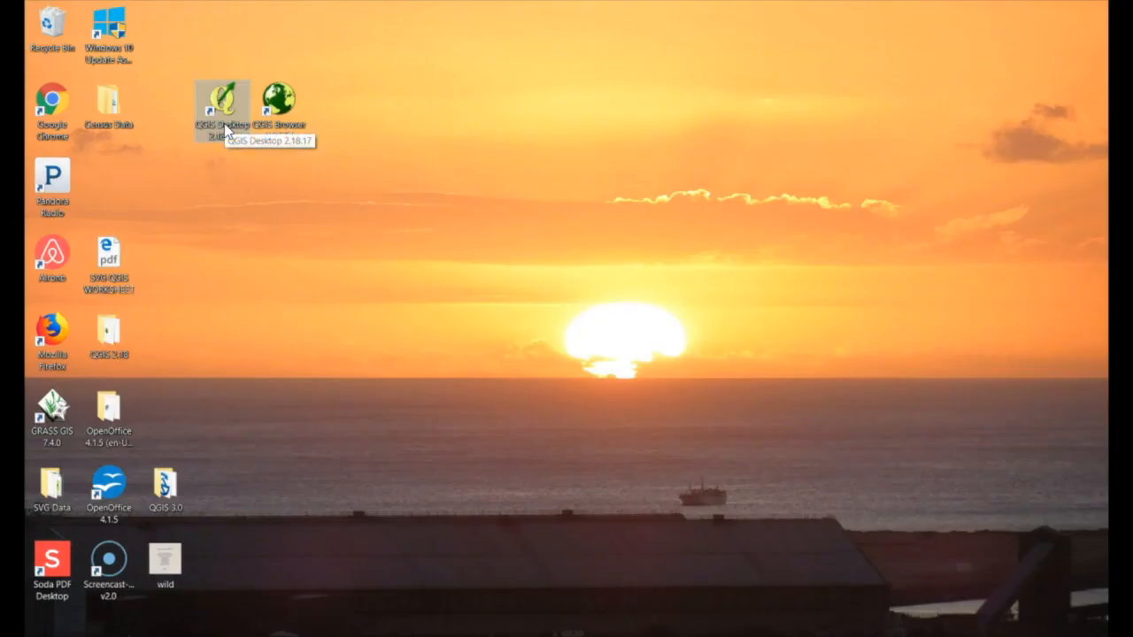
Launch QGIS Desktop 2.18.17 from the desktop and dismiss the startup tips
click(232, 107)
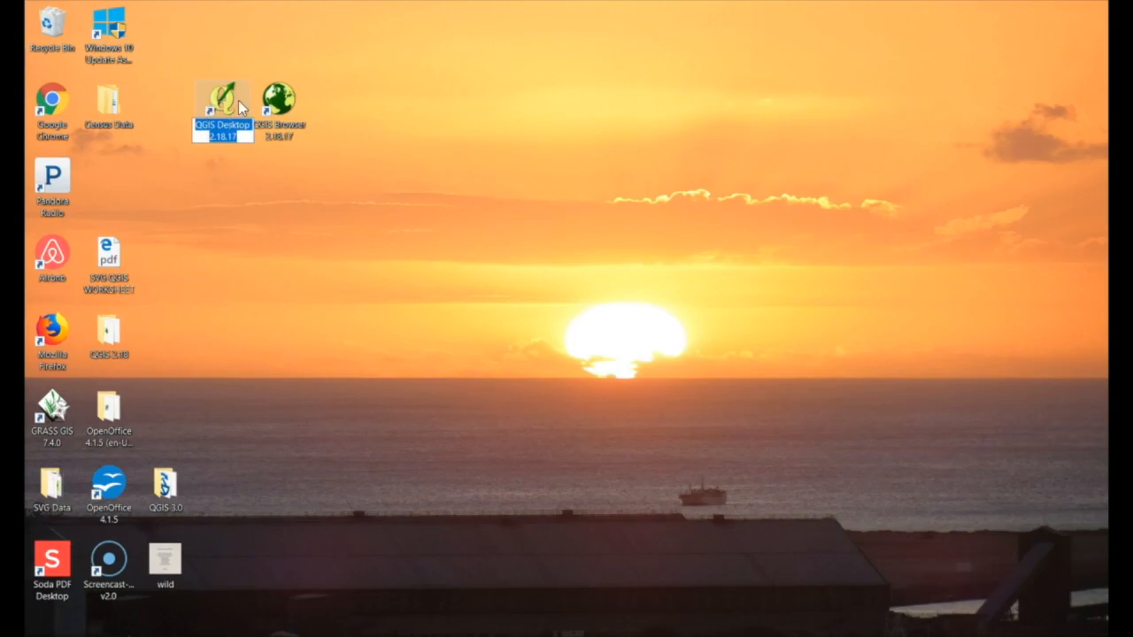
double_click(239, 107)
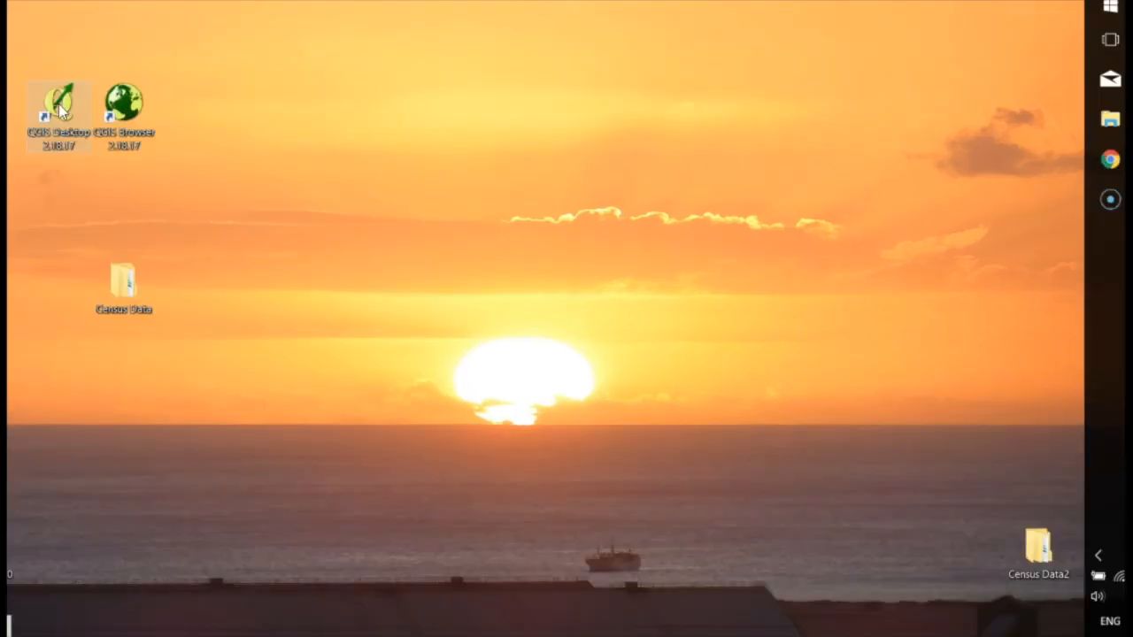
double_click(58, 106)
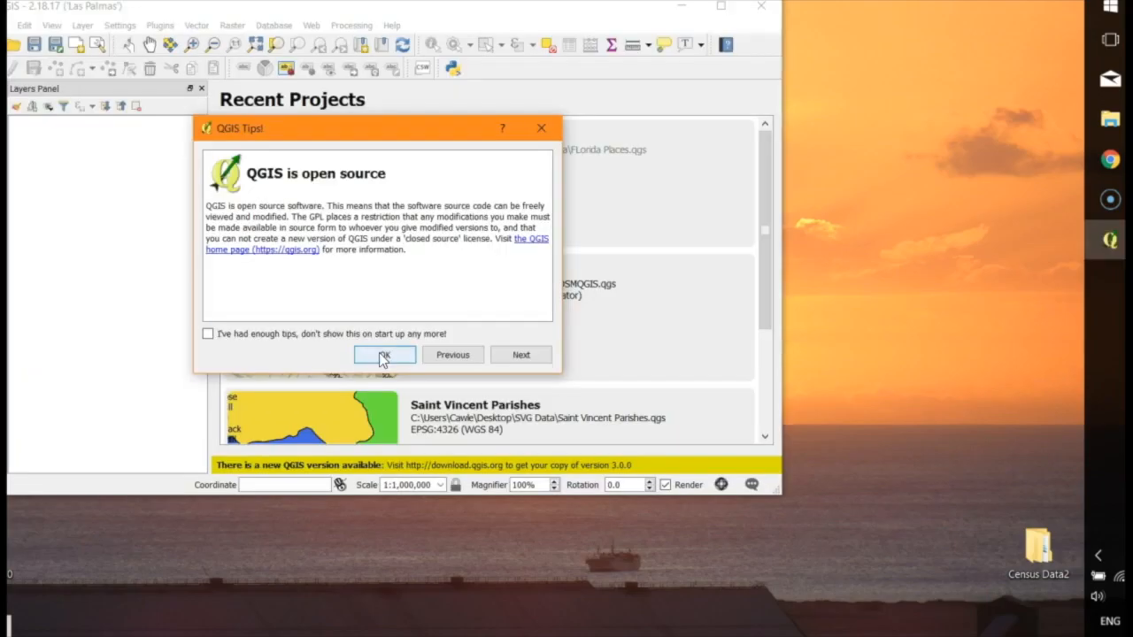
click(383, 355)
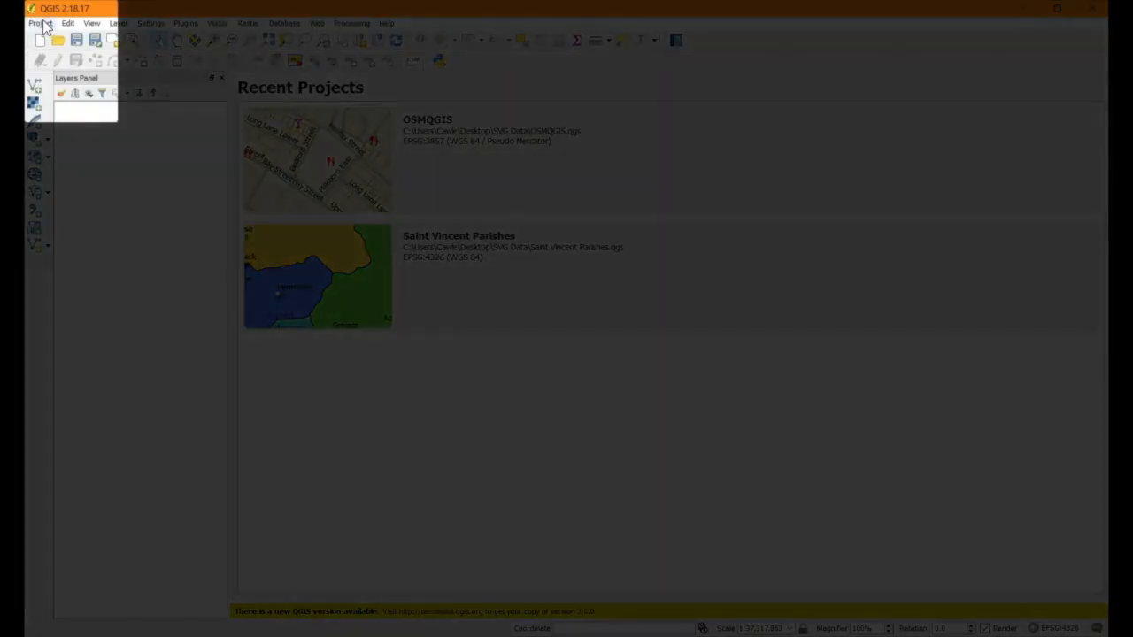
Start a new empty QGIS project
click(41, 24)
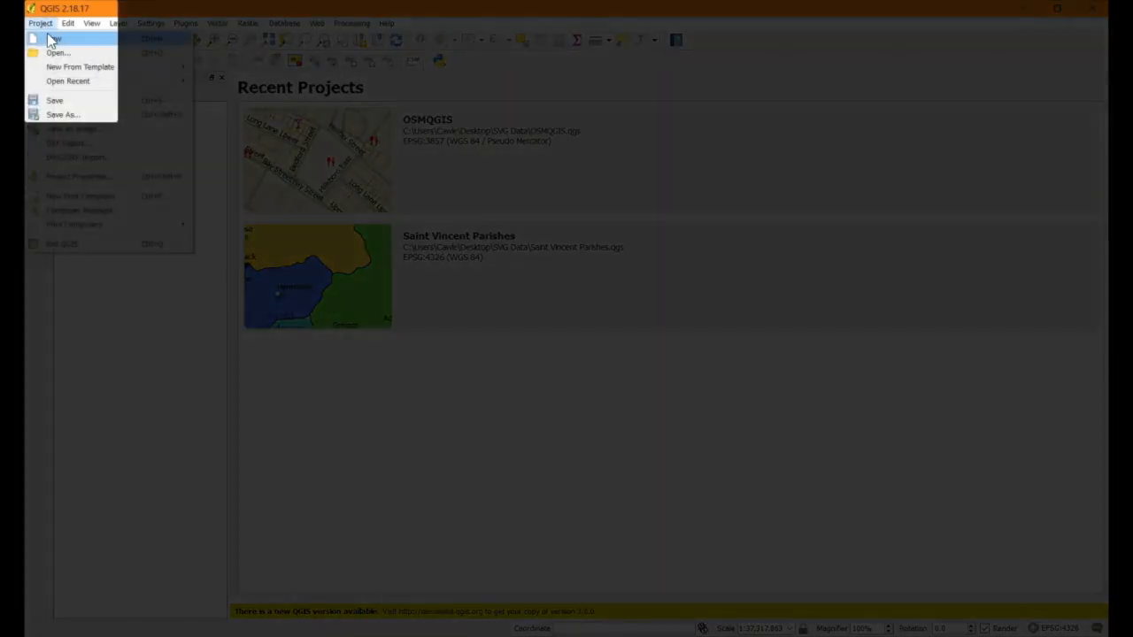
click(52, 41)
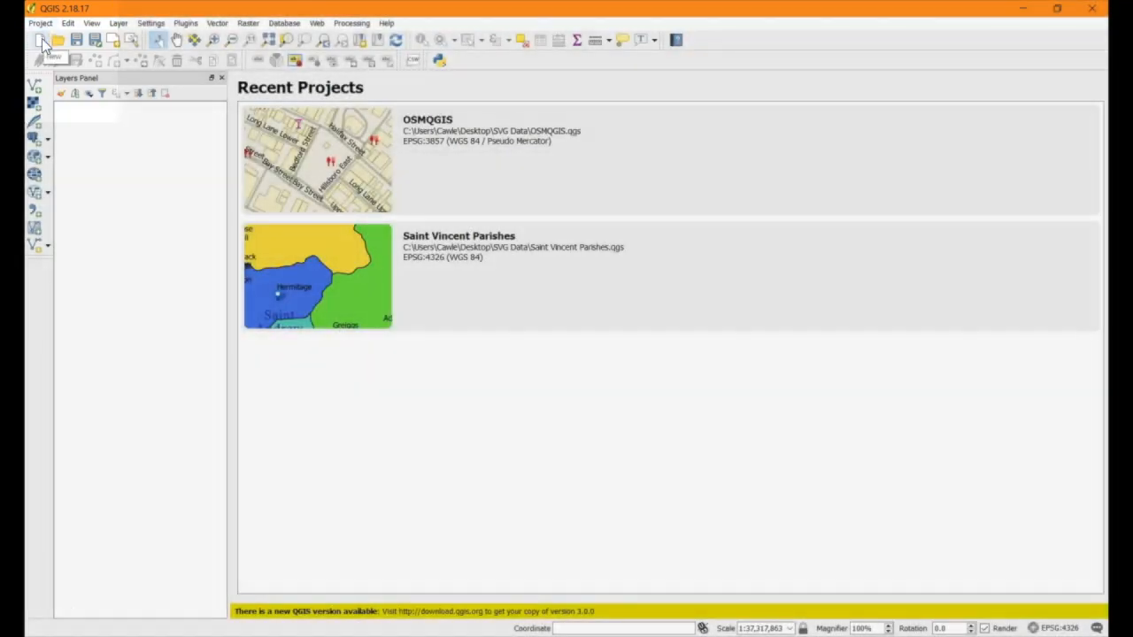
click(42, 41)
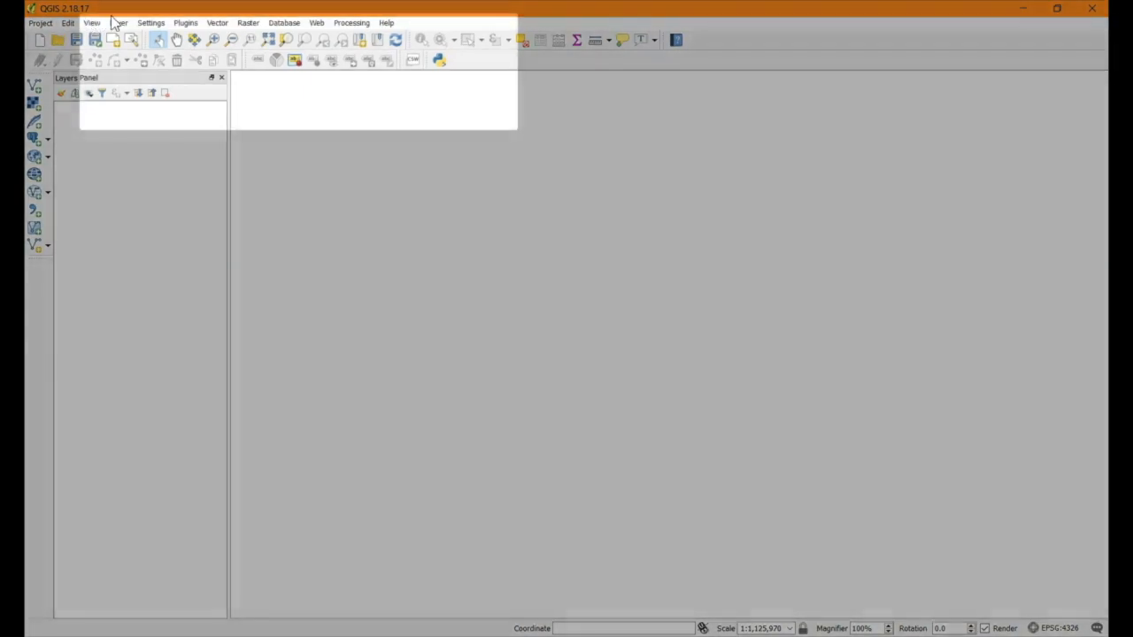
click(116, 23)
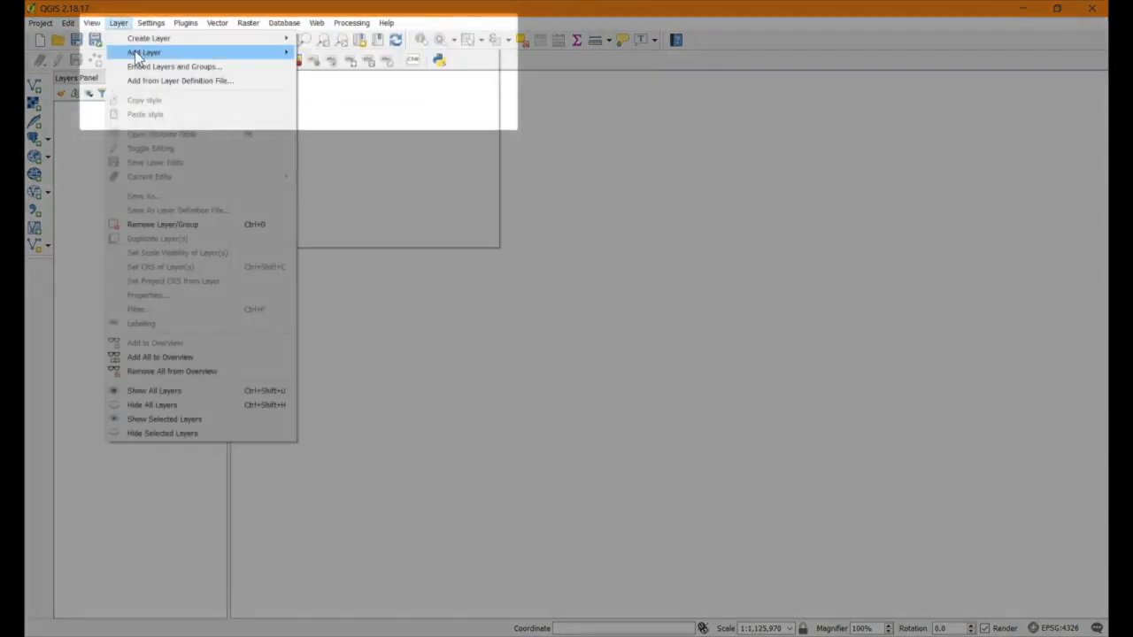
mouse_move(141, 52)
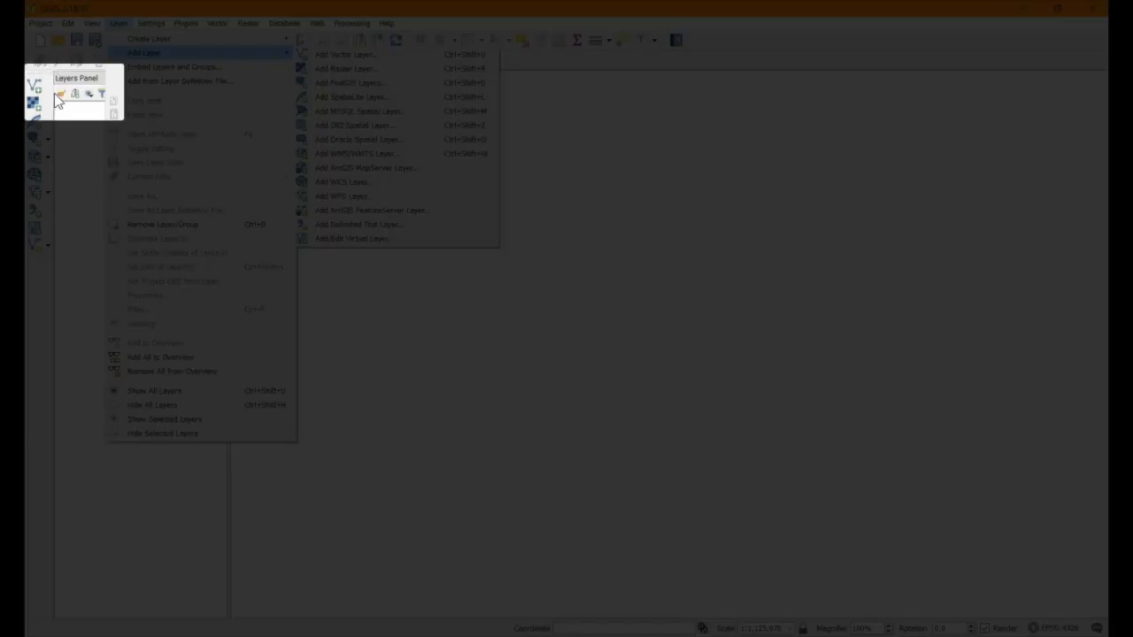
click(68, 122)
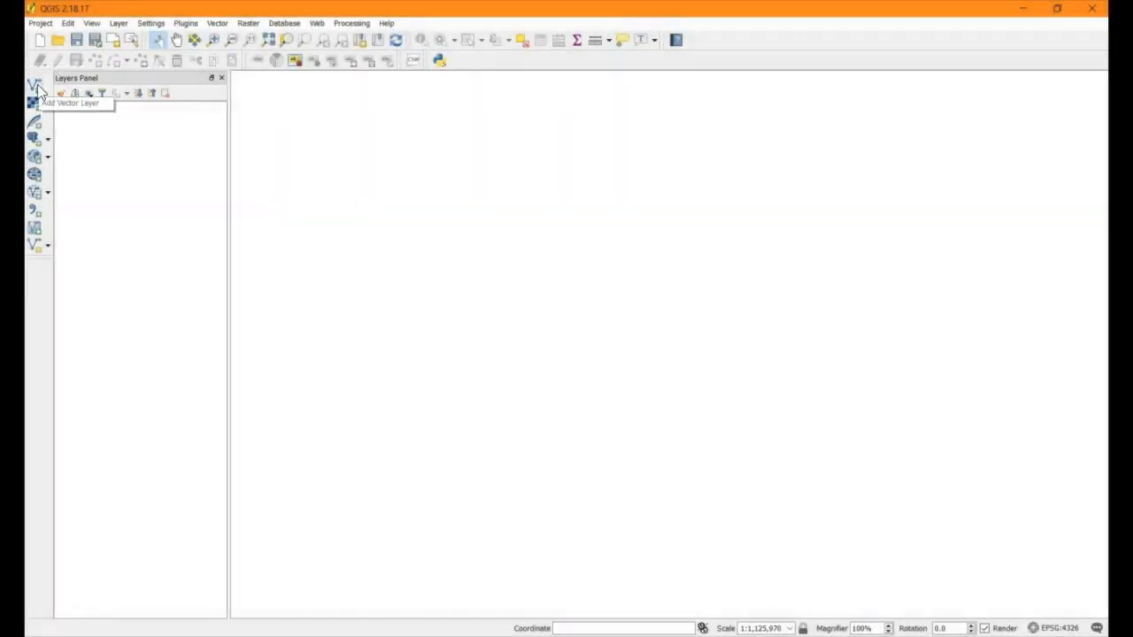
Add tl_2017_us_state.shp from its folder in Census Data on the desktop as a vector layer, using the ESRI Shapefiles file type
click(36, 88)
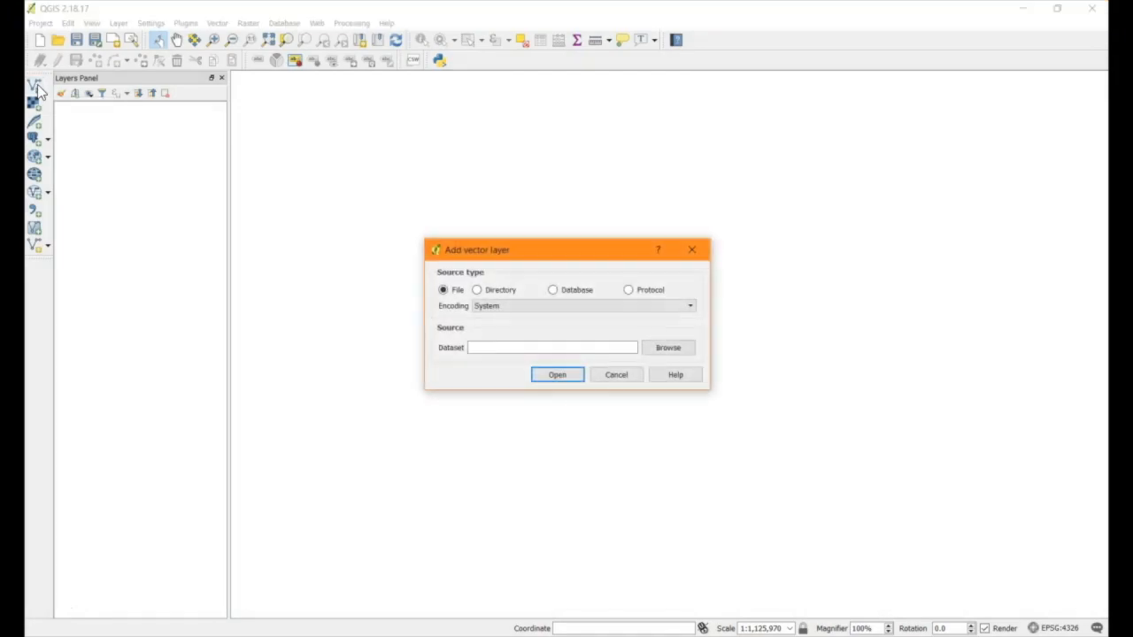
click(669, 352)
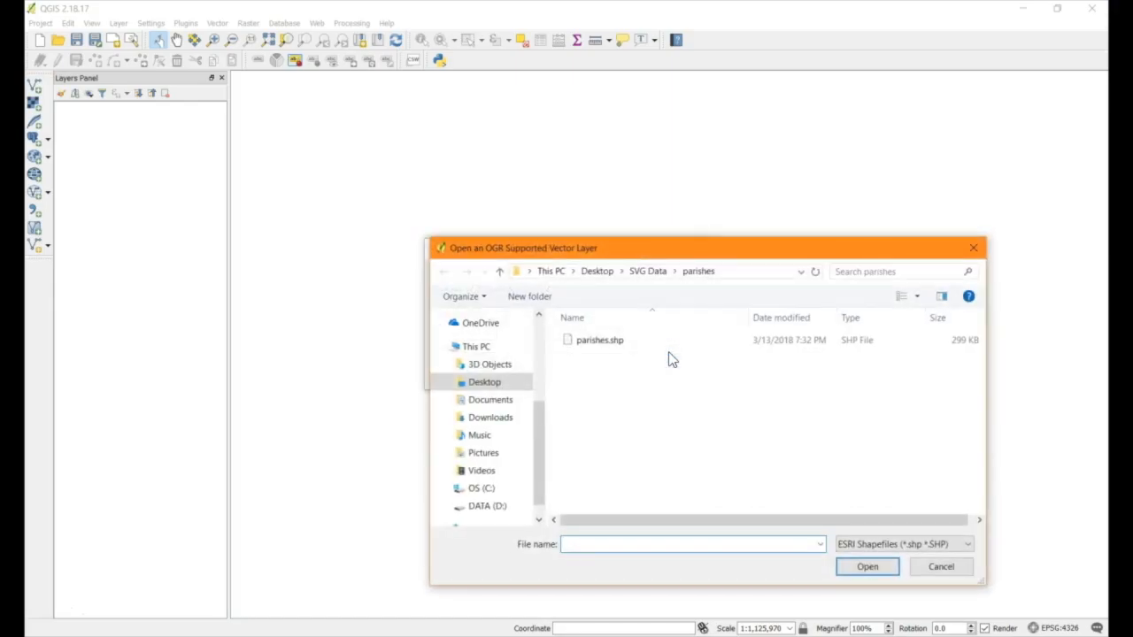
click(487, 386)
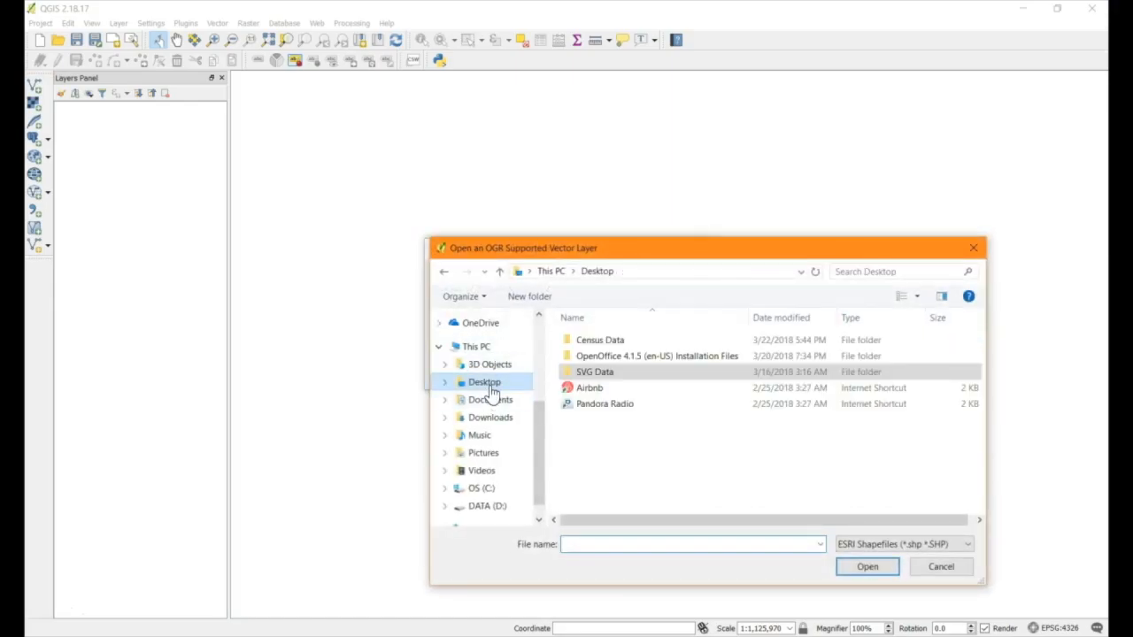
double_click(612, 341)
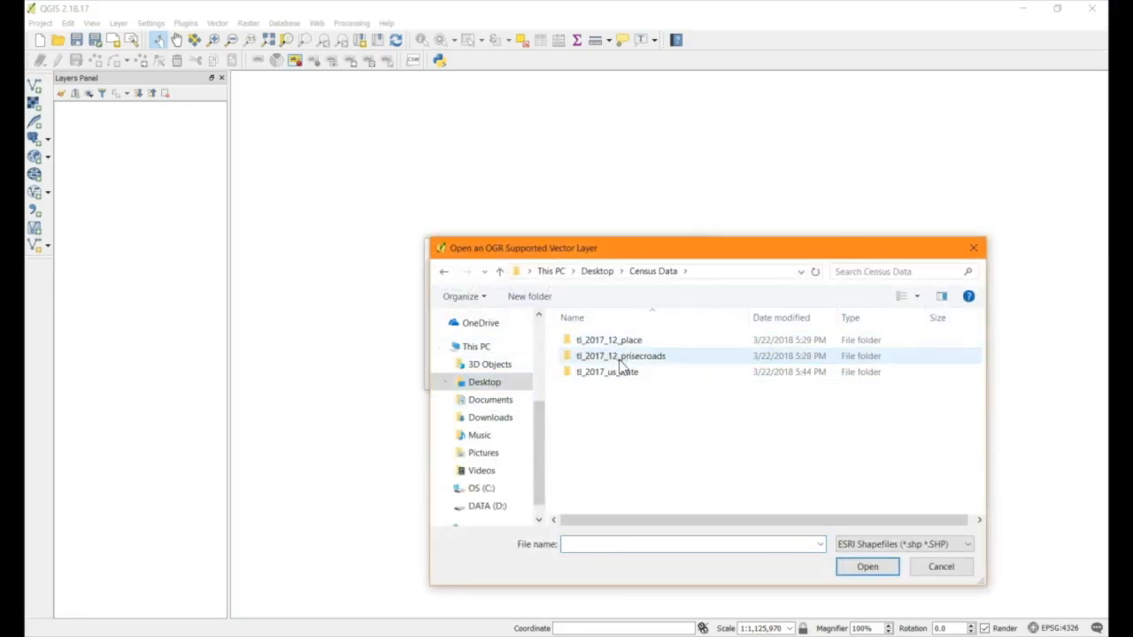
double_click(621, 373)
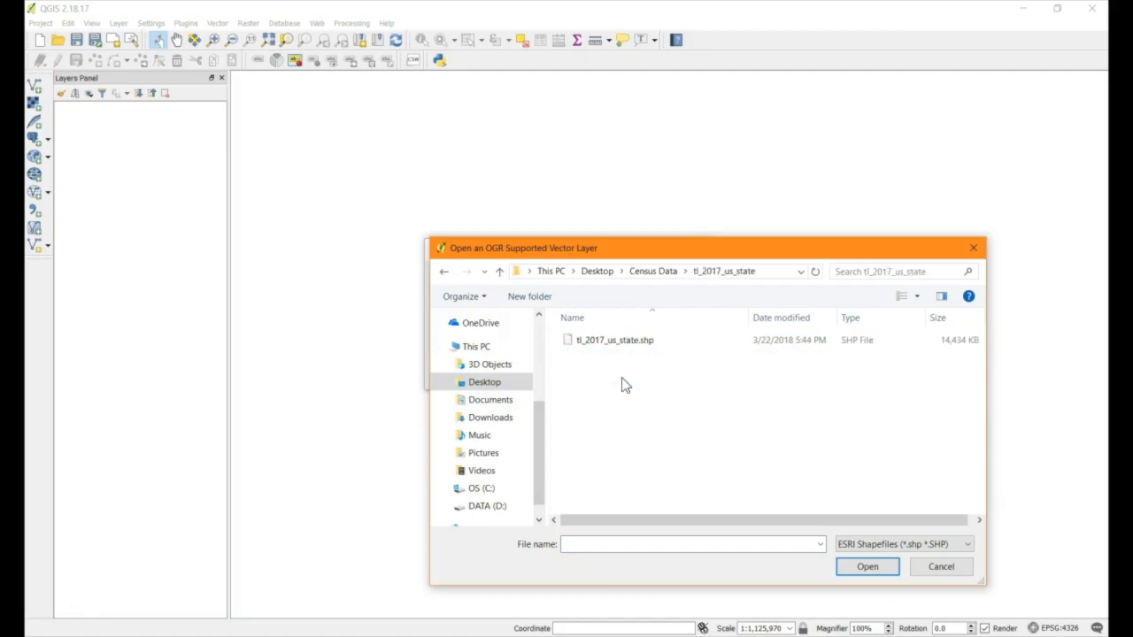
click(621, 345)
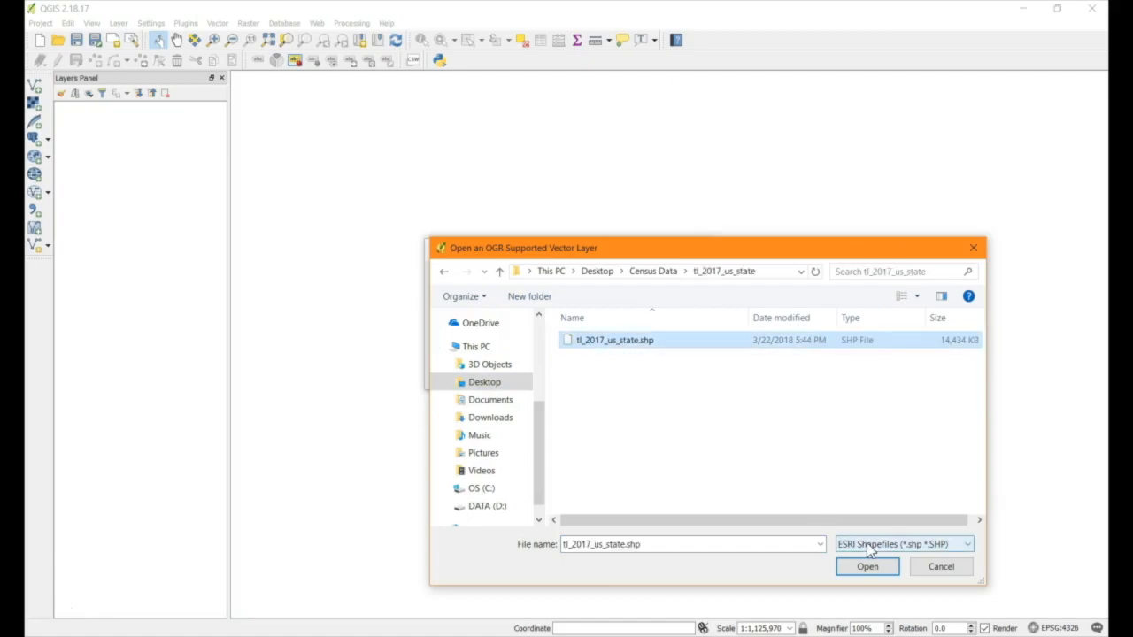
click(867, 545)
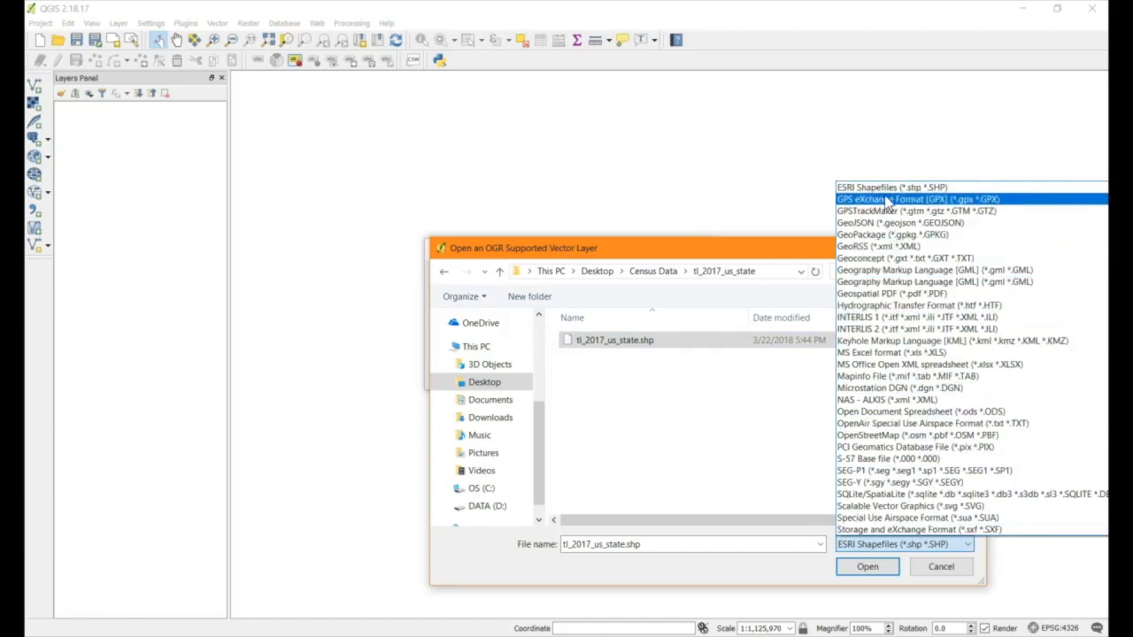
click(886, 190)
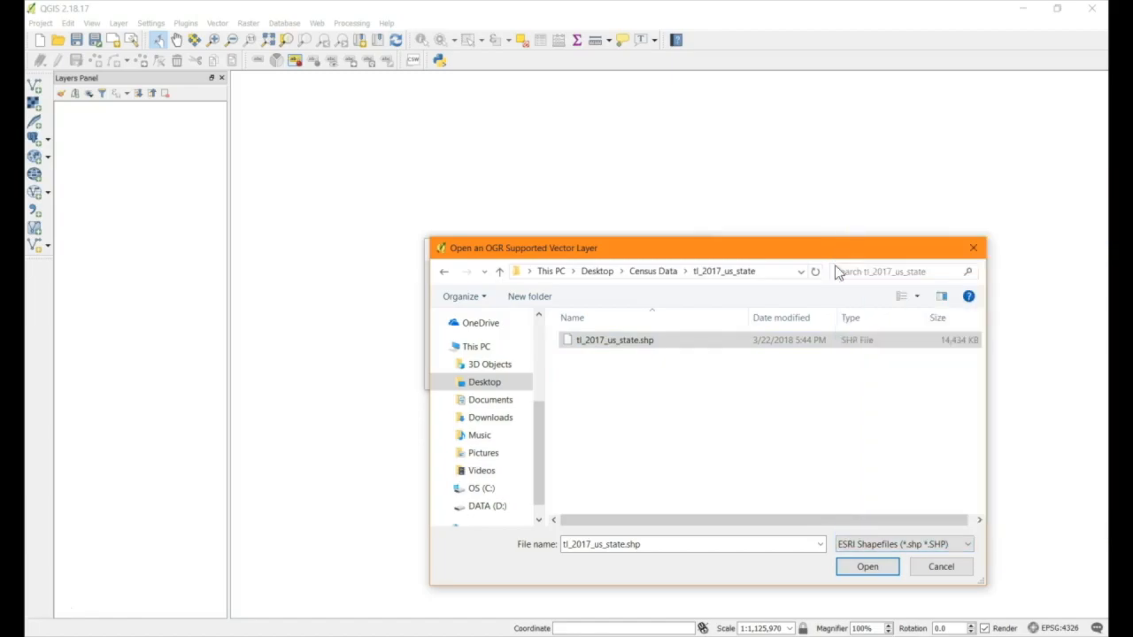
click(865, 567)
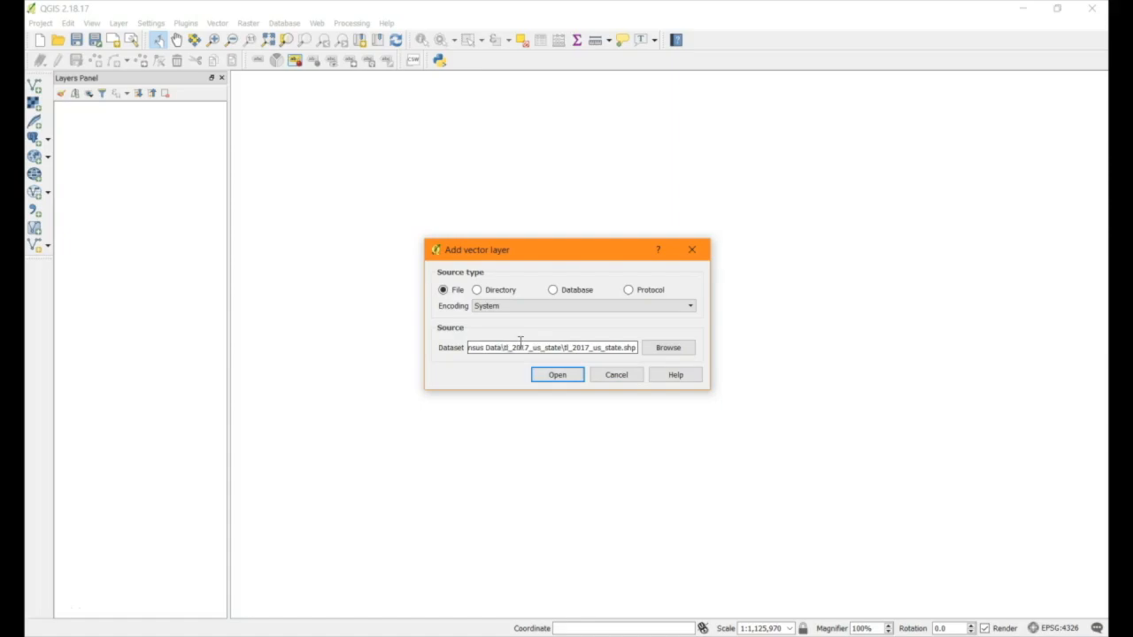
click(558, 375)
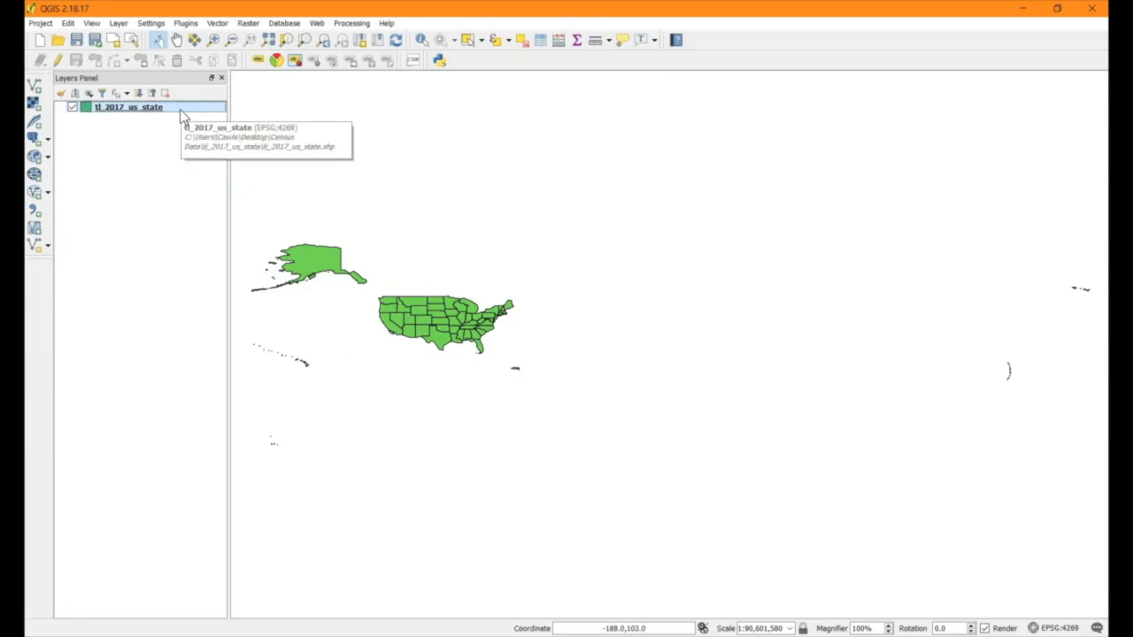
key(alt)
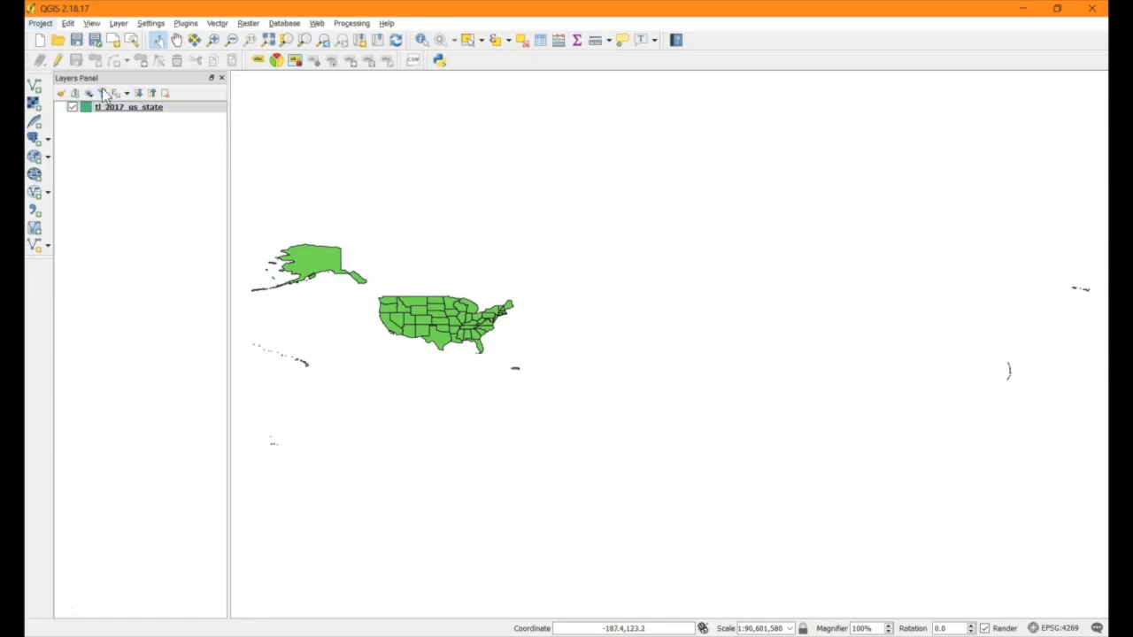
Add tl_2017_12_prisecroads.shp from its folder in Census Data as a vector layer, using the ESRI Shapefiles file type
click(35, 86)
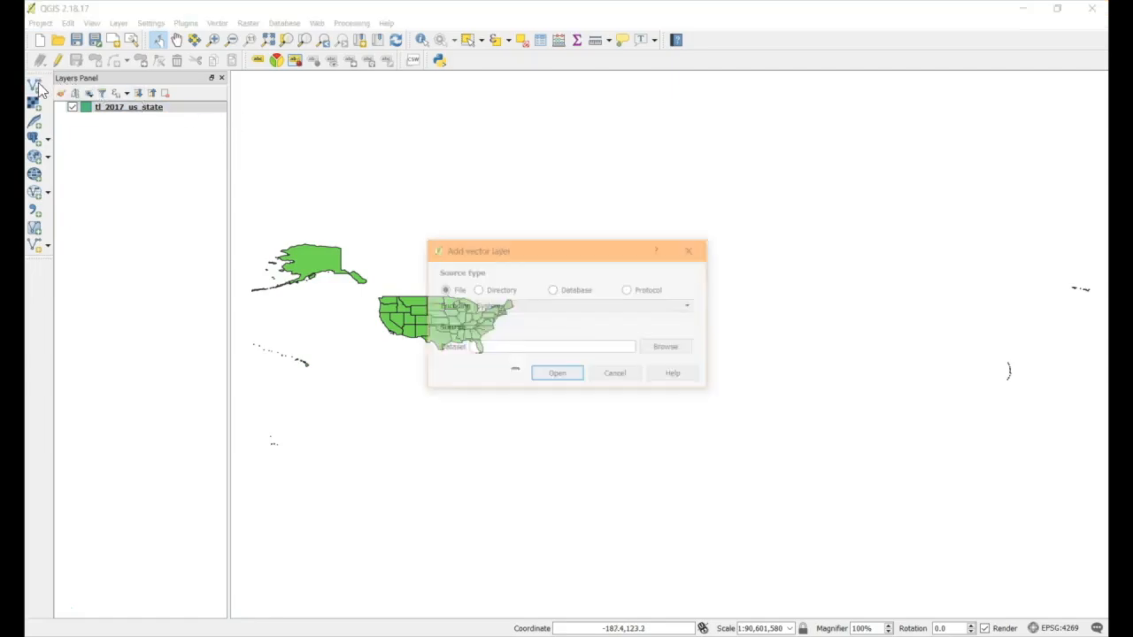
click(675, 348)
click(664, 274)
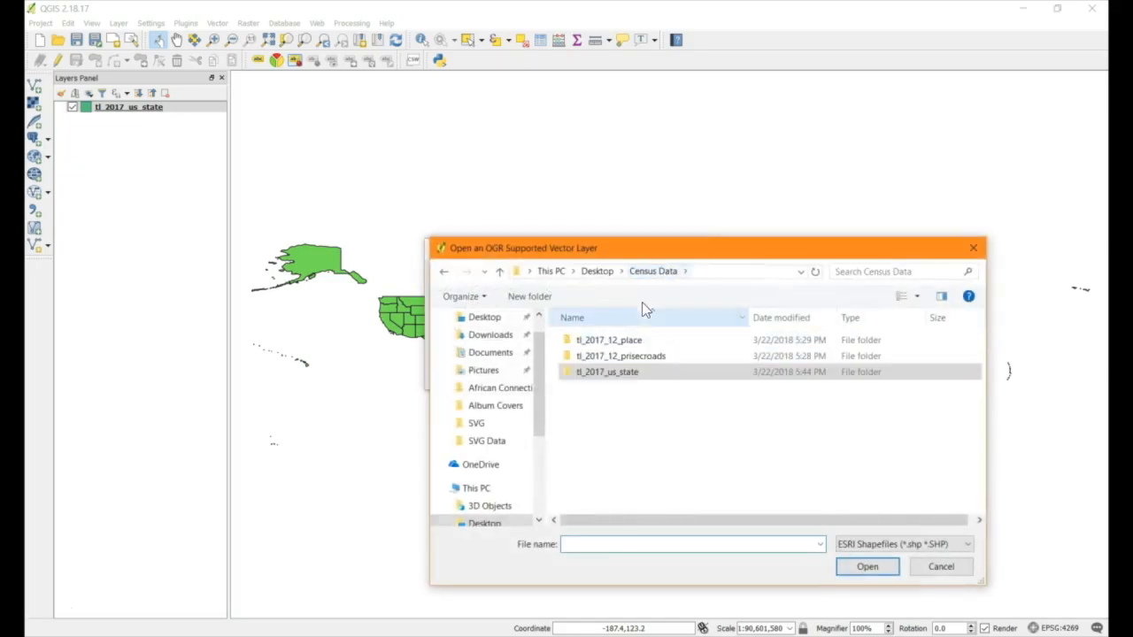
double_click(630, 358)
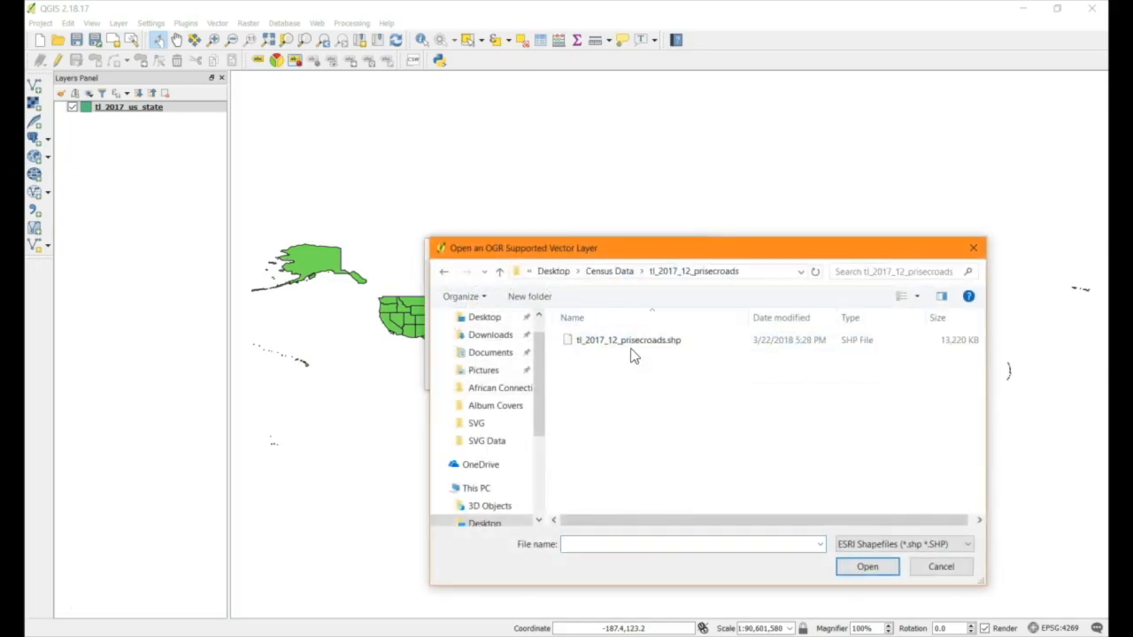
click(633, 345)
click(867, 546)
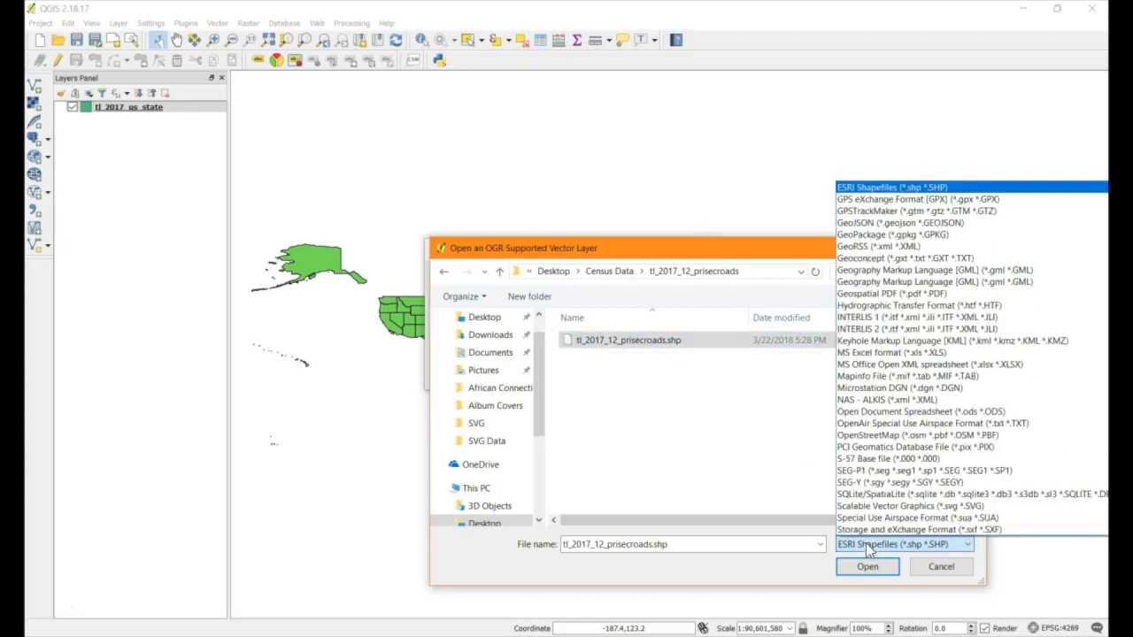
click(861, 188)
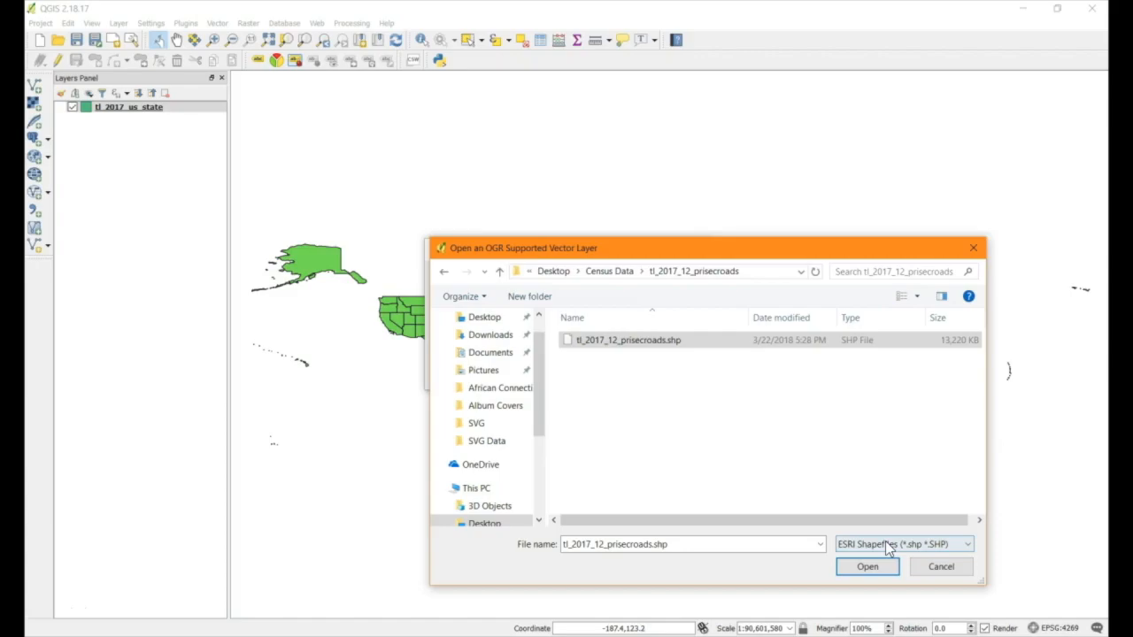
click(867, 570)
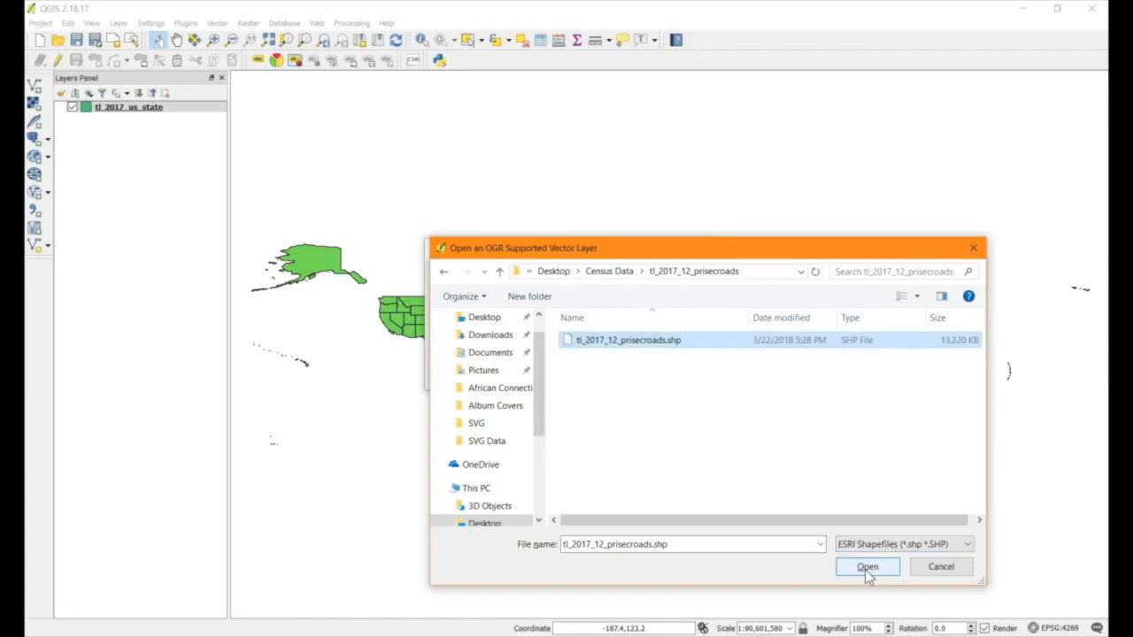
click(554, 373)
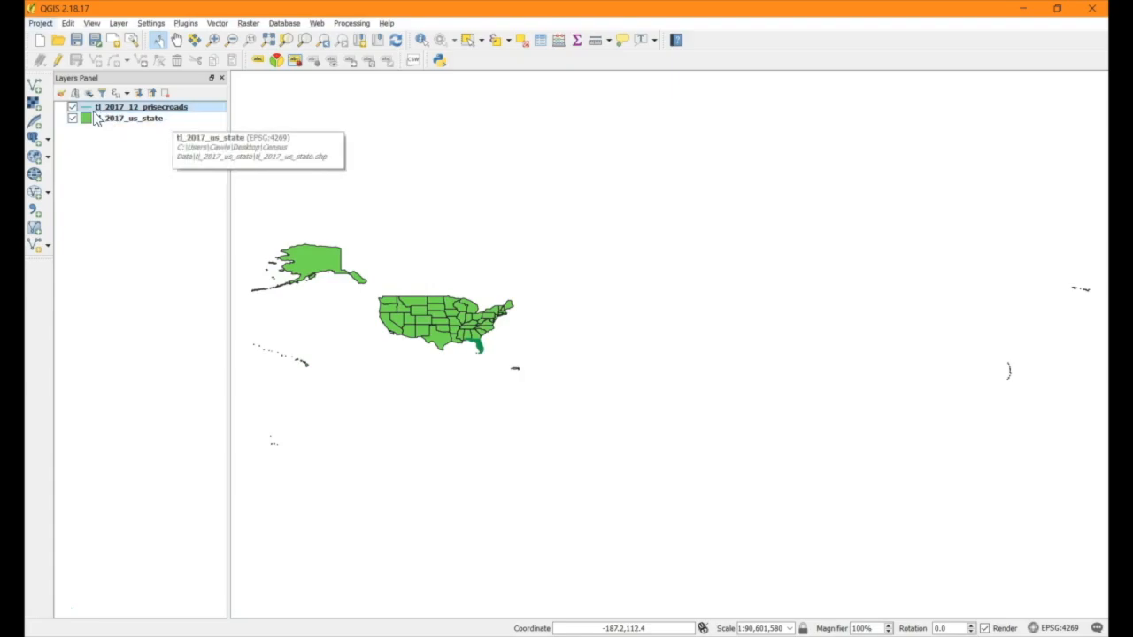
Add tl_2017_12_place.shp from the tl_2017_12_place folder in Census Data as a vector layer
click(35, 86)
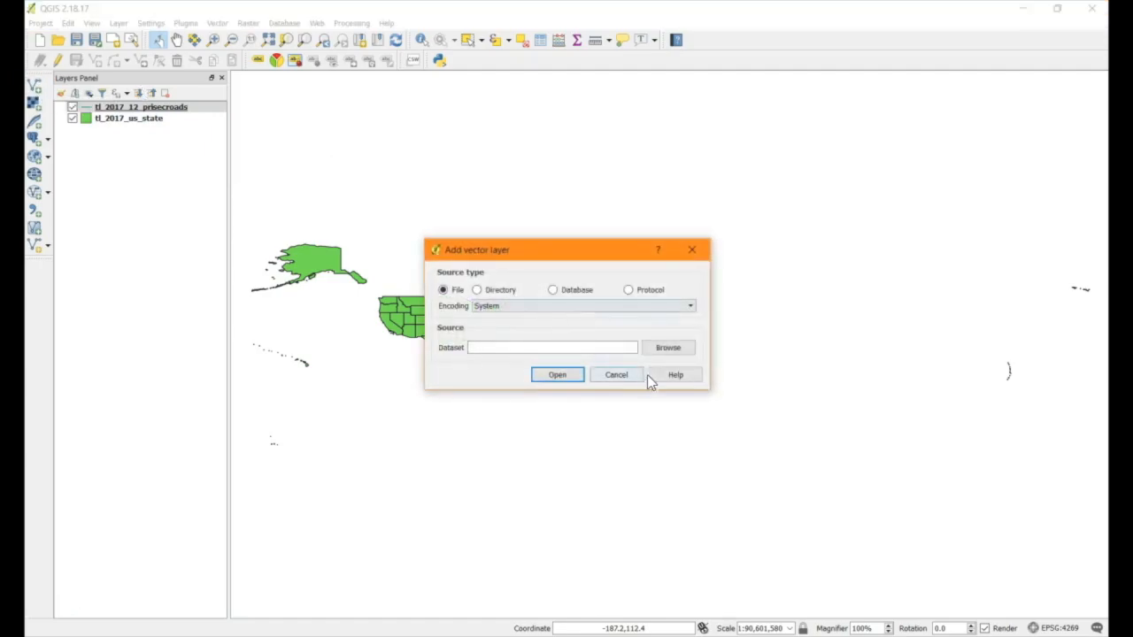
click(656, 348)
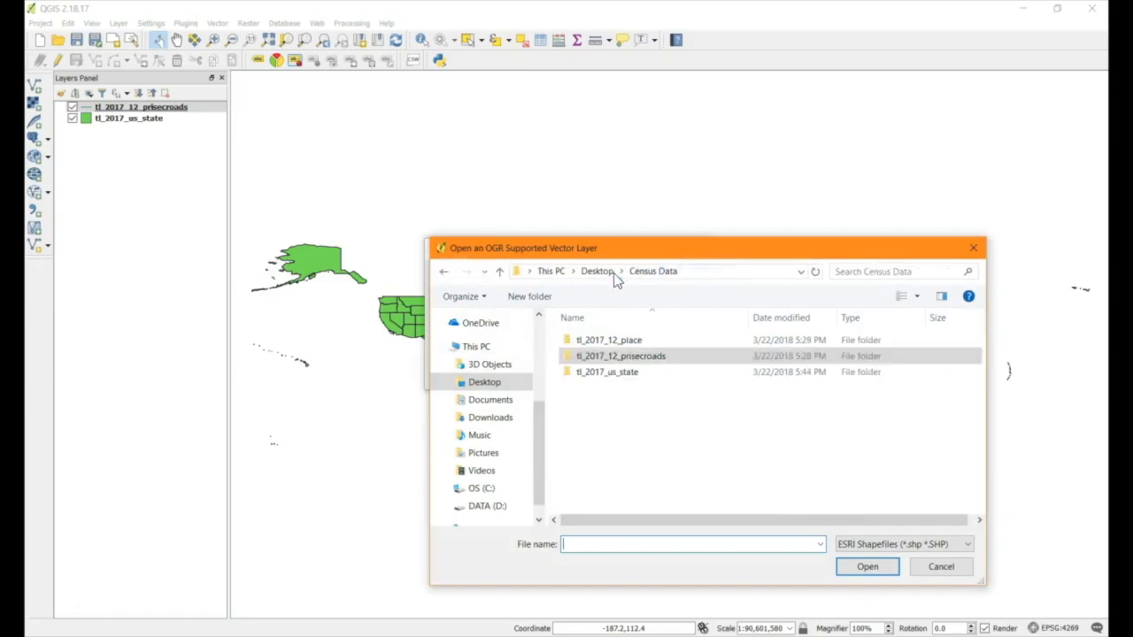
double_click(637, 341)
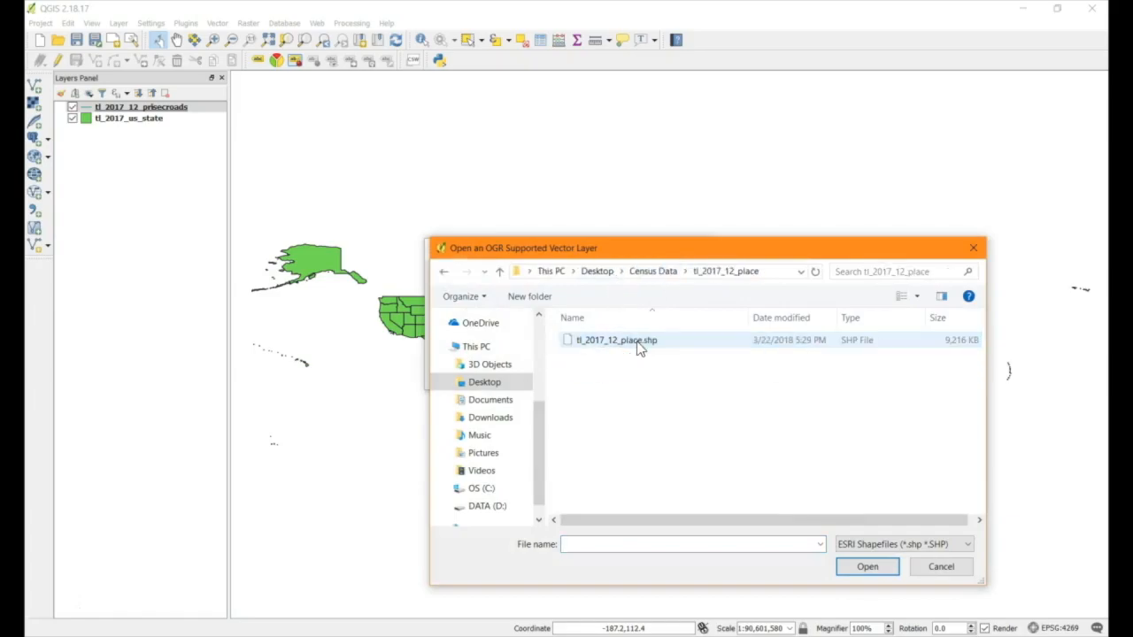
click(639, 344)
click(862, 566)
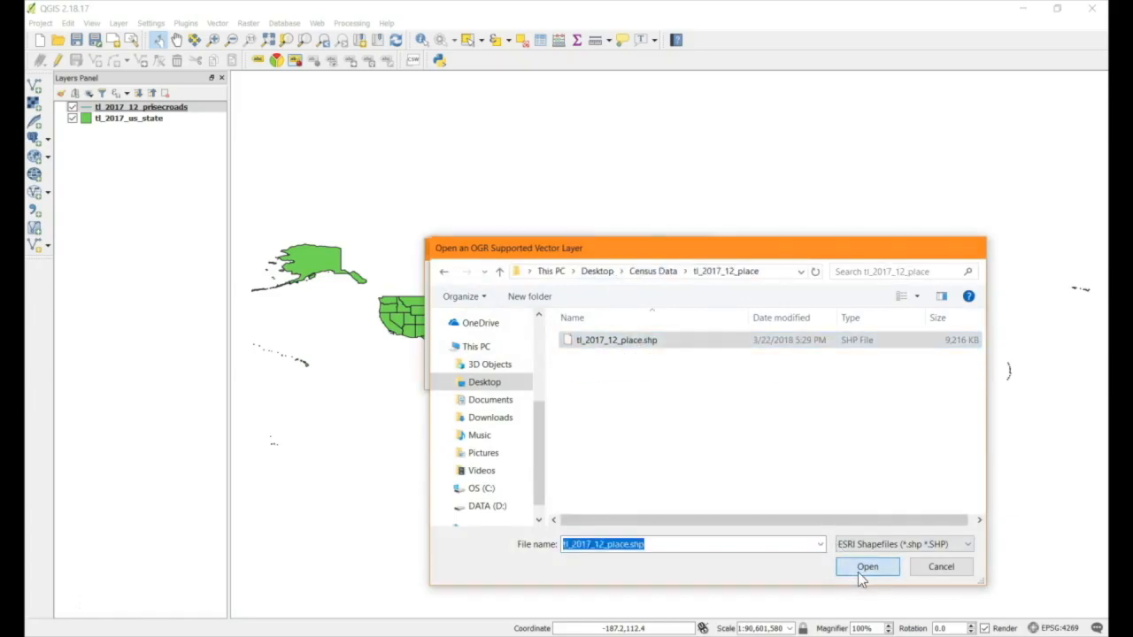
click(561, 377)
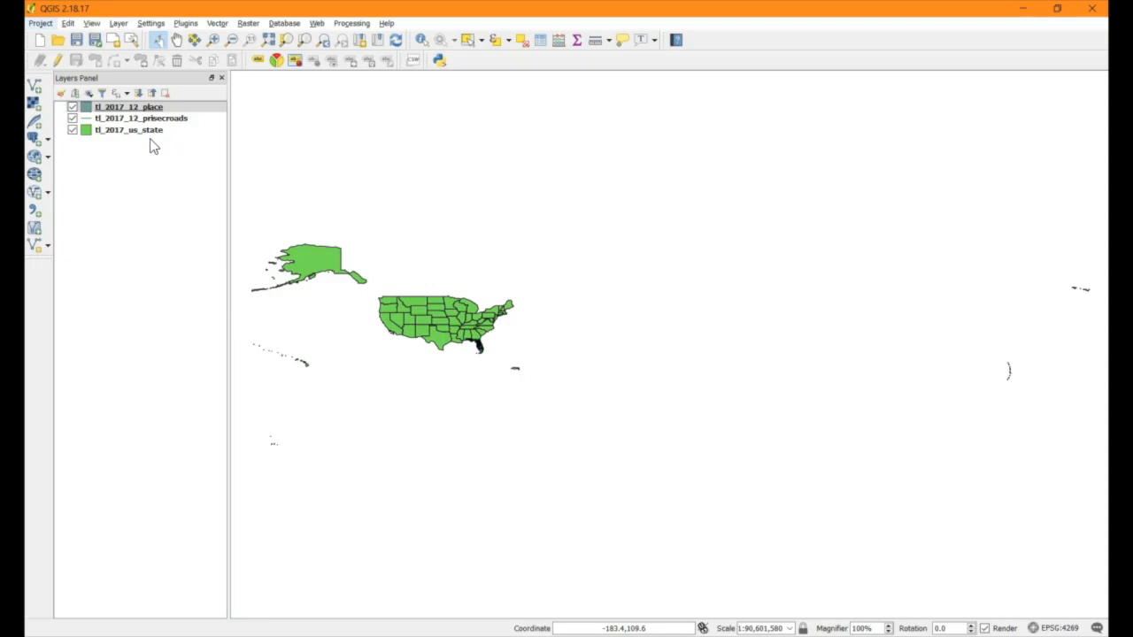
Save the project under the name FLorida Places in the SVG Data folder on the desktop
click(129, 129)
click(40, 23)
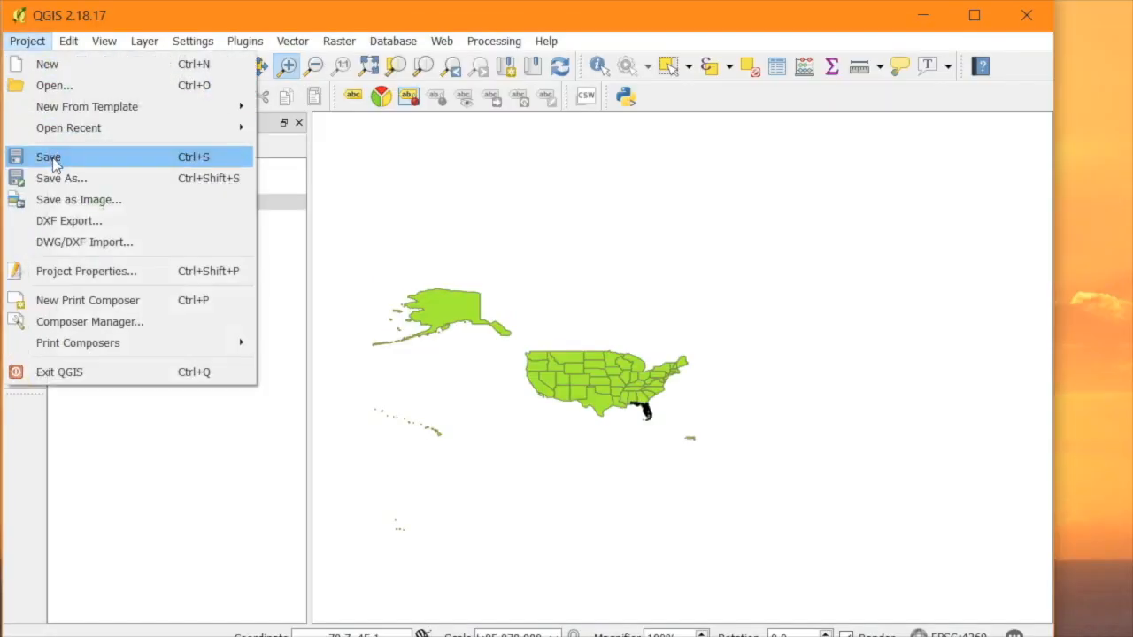
click(37, 44)
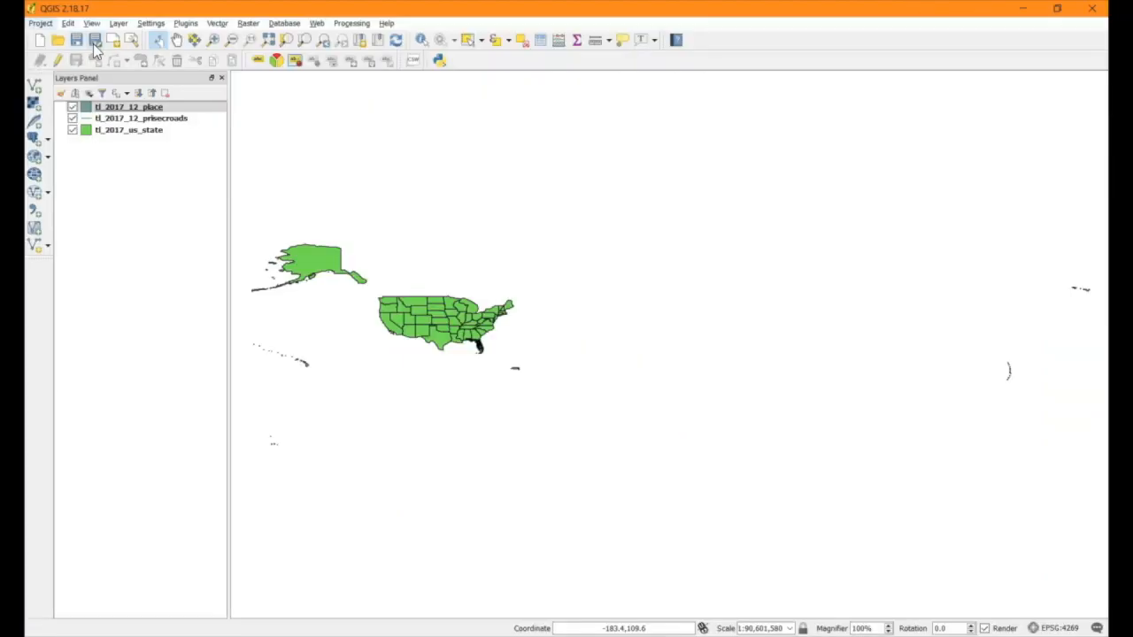
click(94, 42)
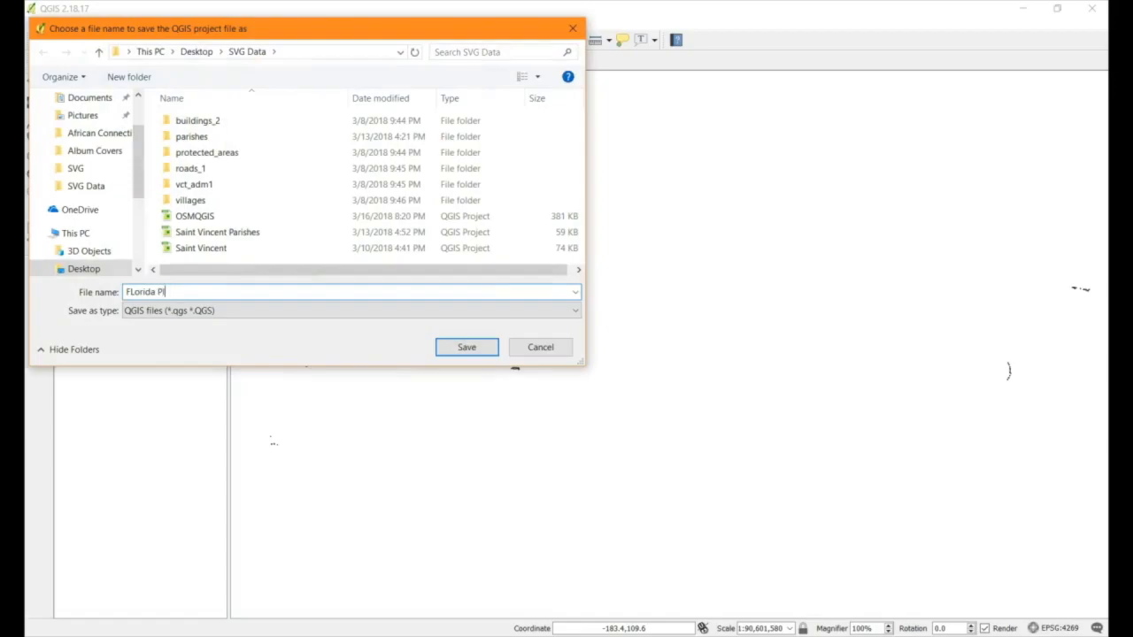
text(FLorida Places)
key(Return)
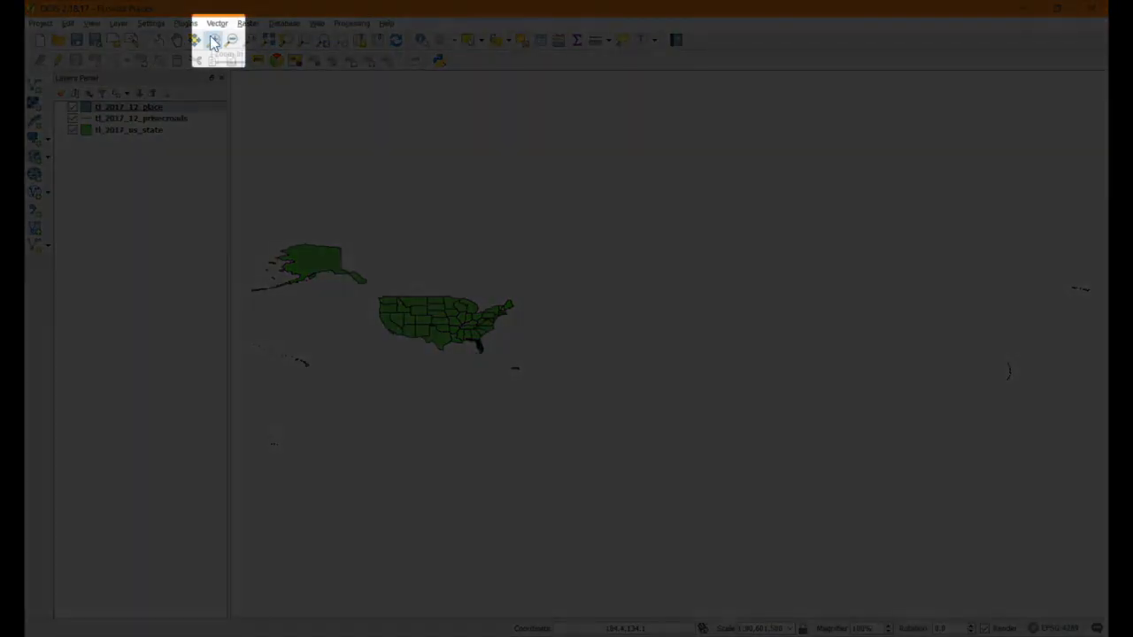
Identify Texas in the tl_2017_us_state layer, widen the results to read its attributes, and close the identify results
click(214, 40)
drag(371, 290, 524, 362)
click(171, 131)
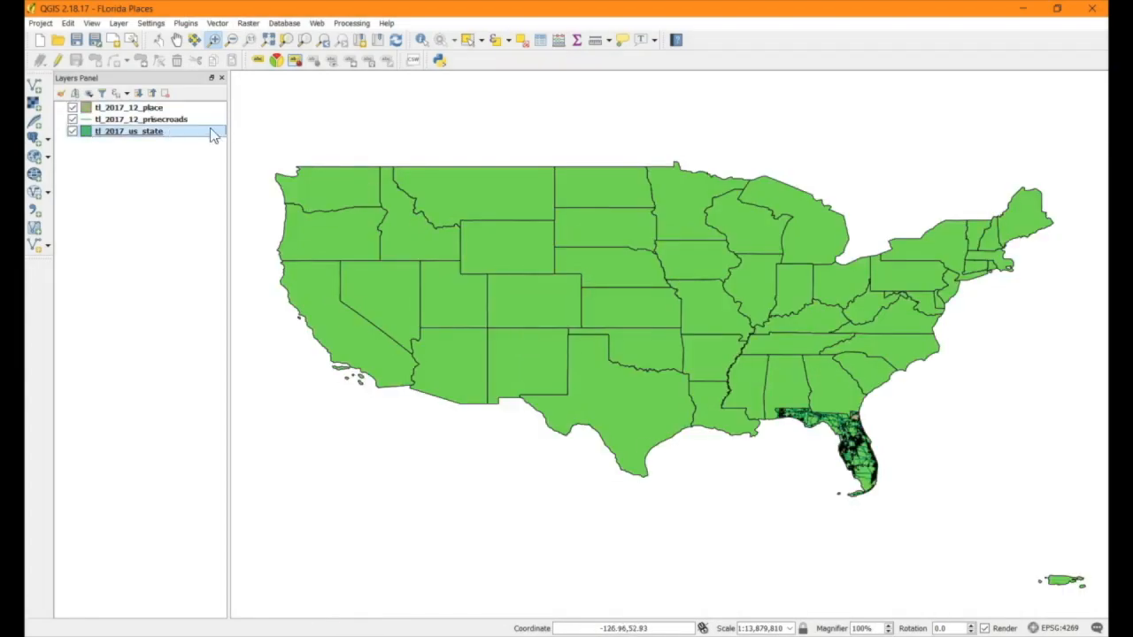
click(425, 43)
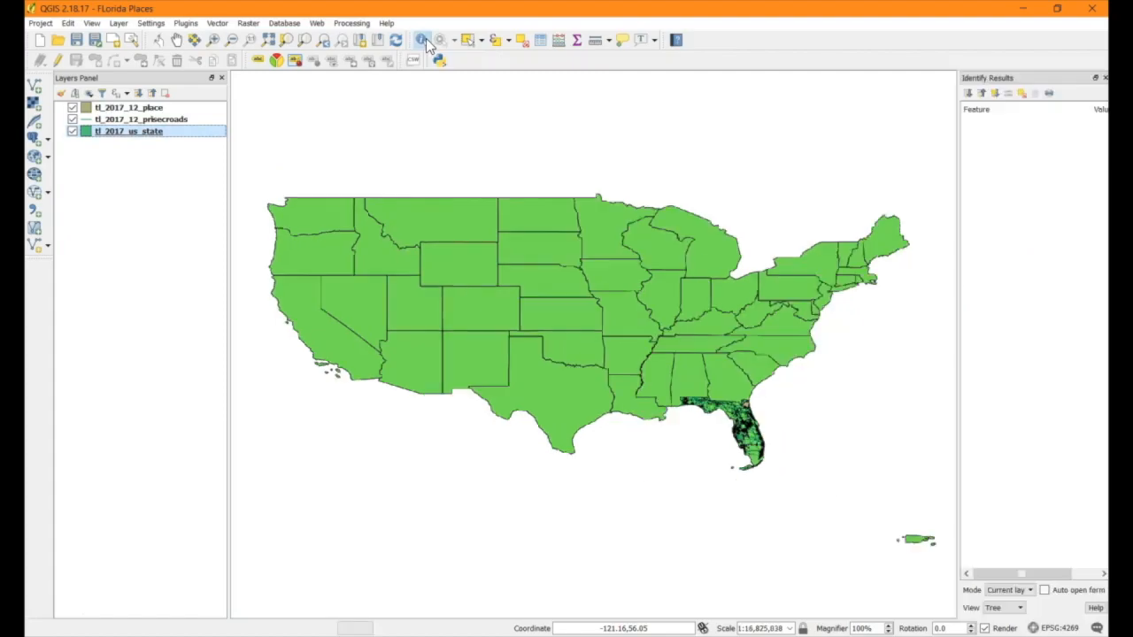
click(541, 404)
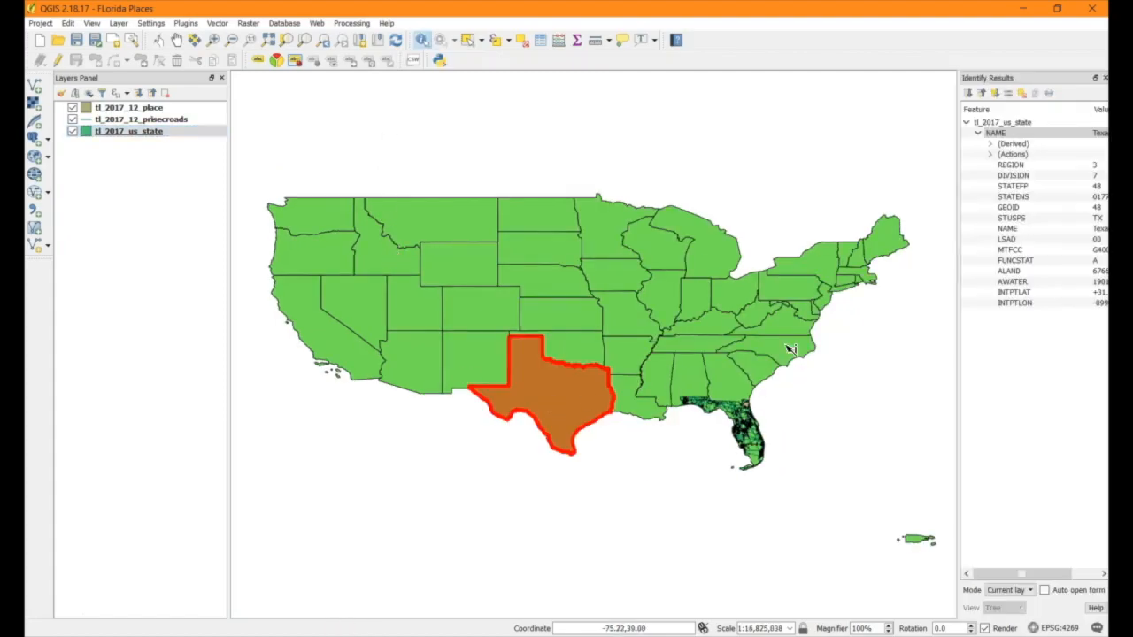
drag(959, 243, 894, 247)
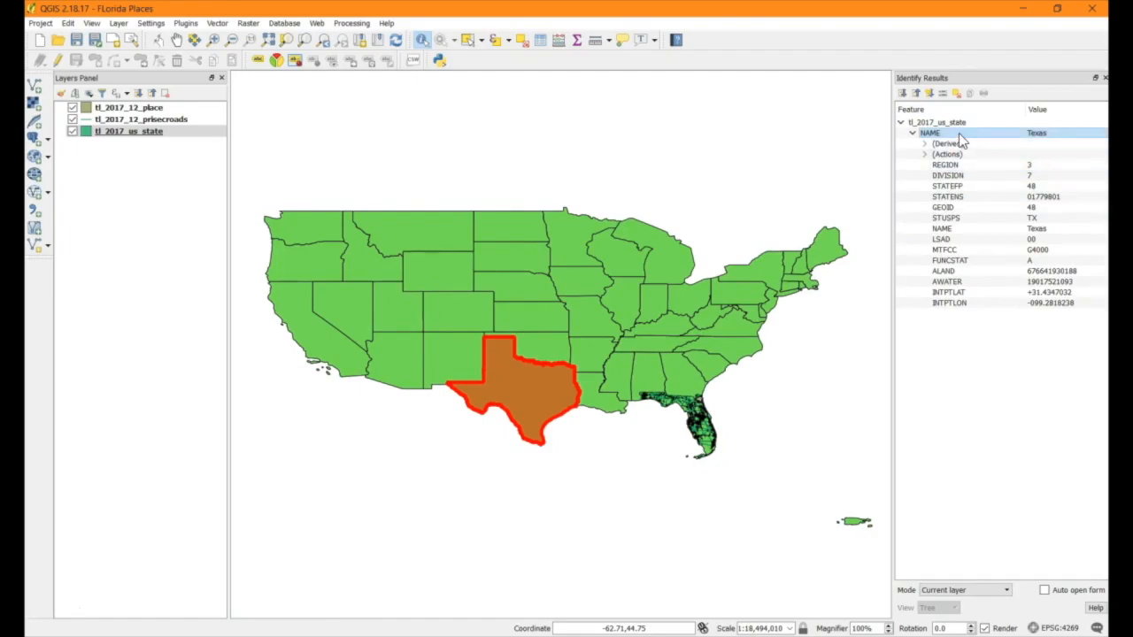
click(740, 329)
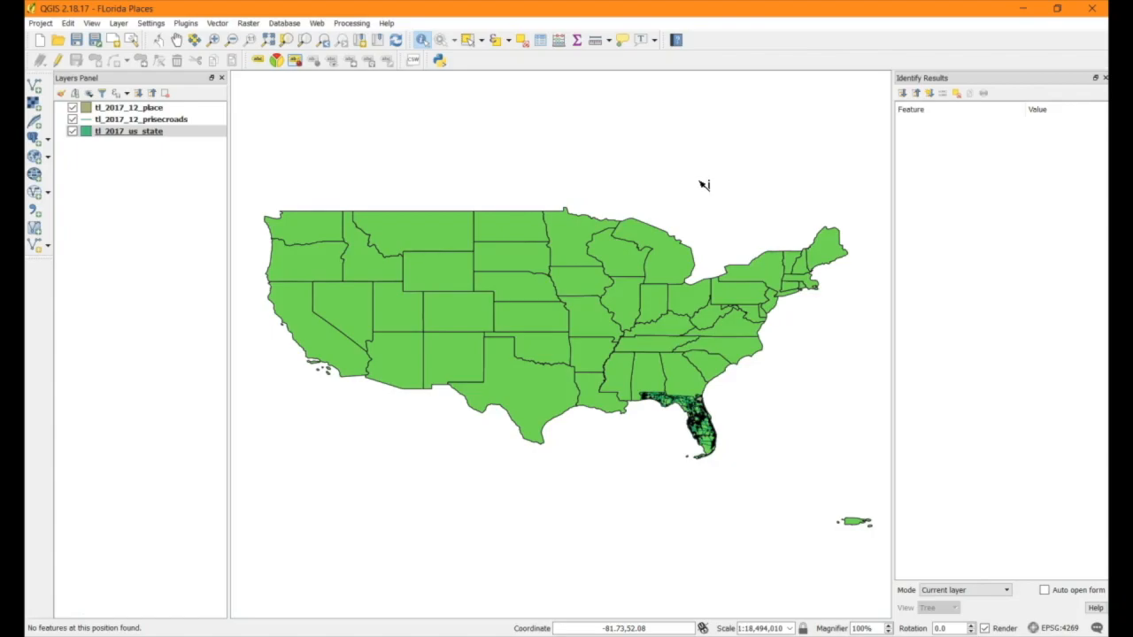
scroll(607, 283, up, 2)
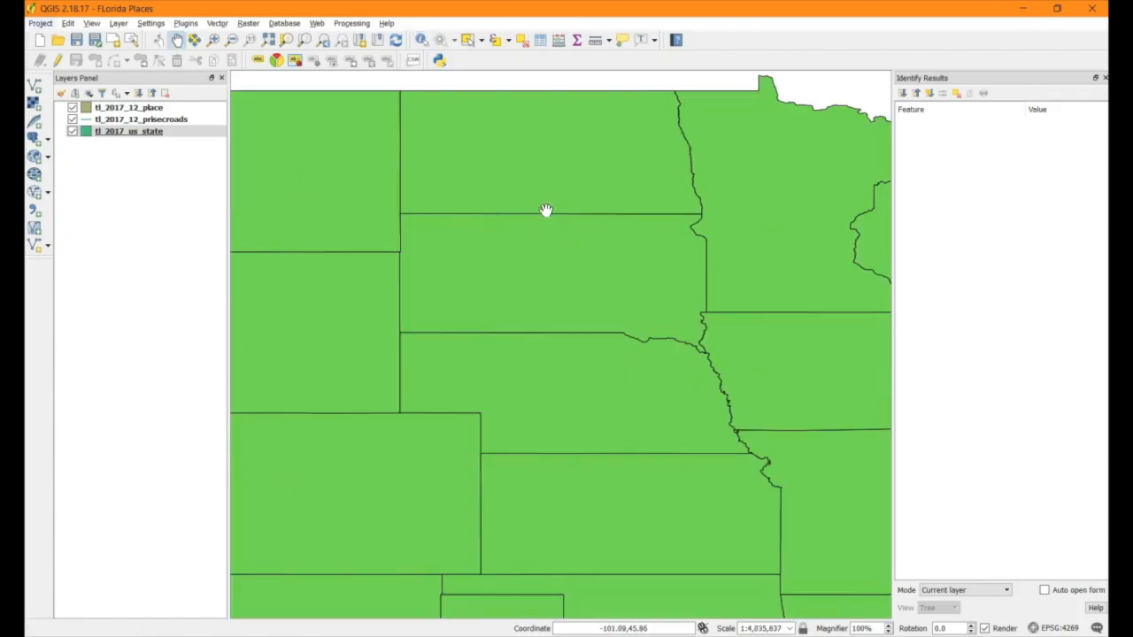
click(1103, 78)
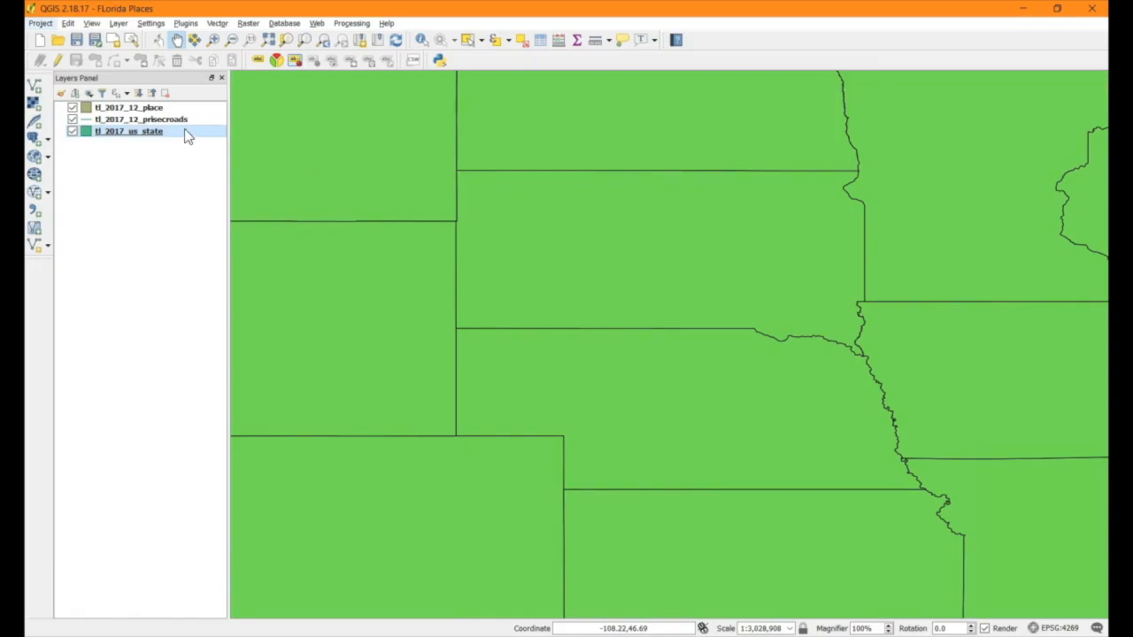
Zoom the map to the full extent of the tl_2017_12_prisecroads layer
scroll(402, 196, down, 1)
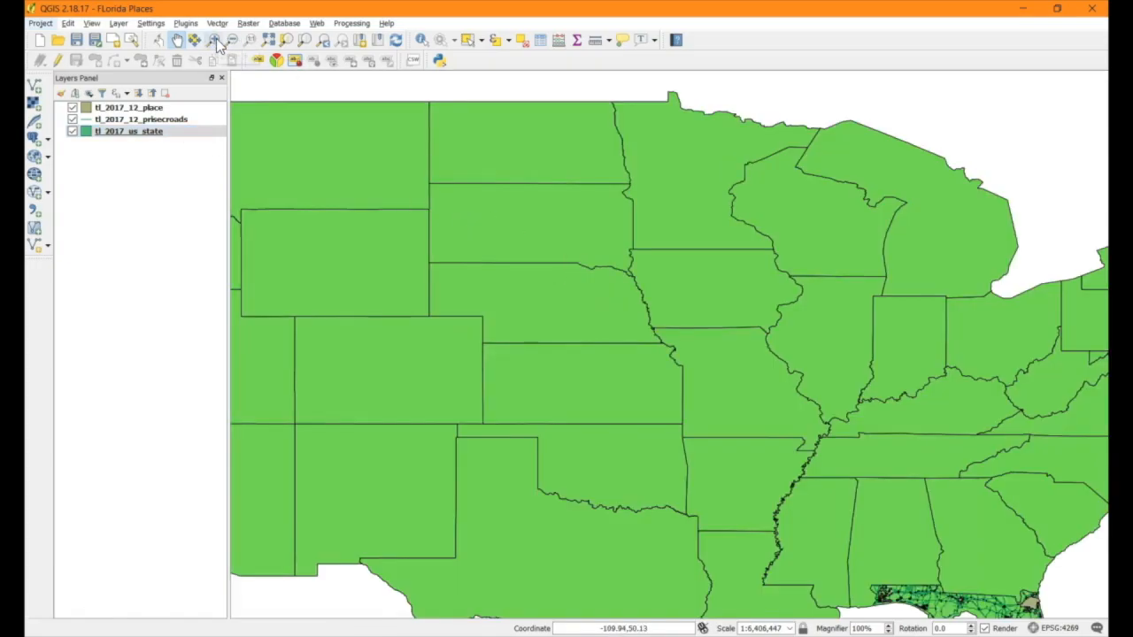
click(174, 121)
right_click(177, 124)
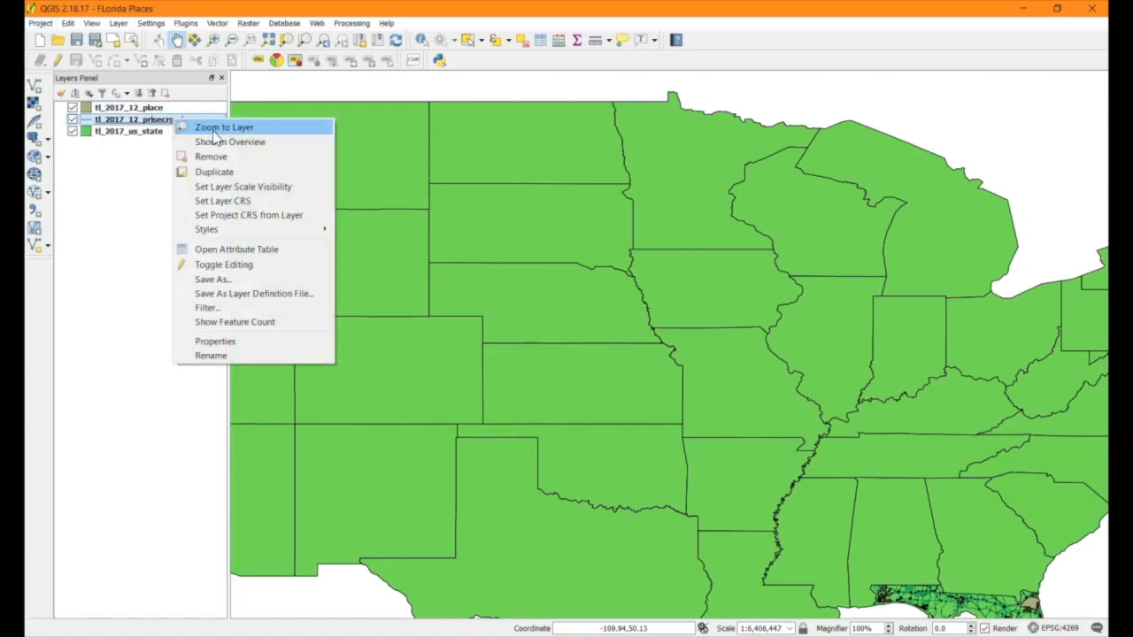
click(229, 127)
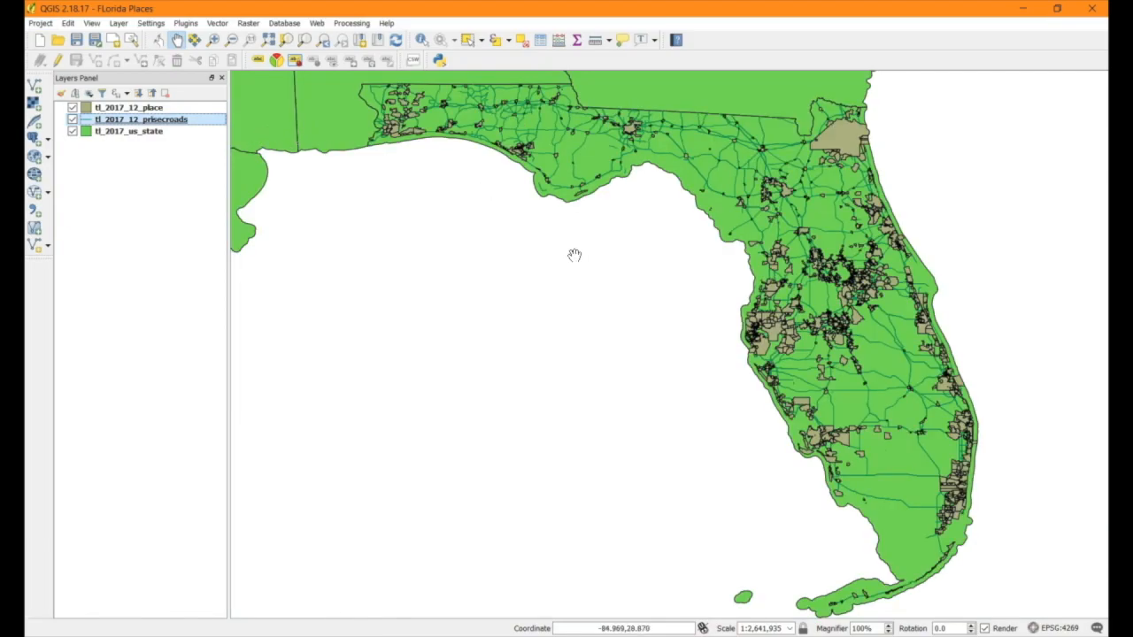
key(alt)
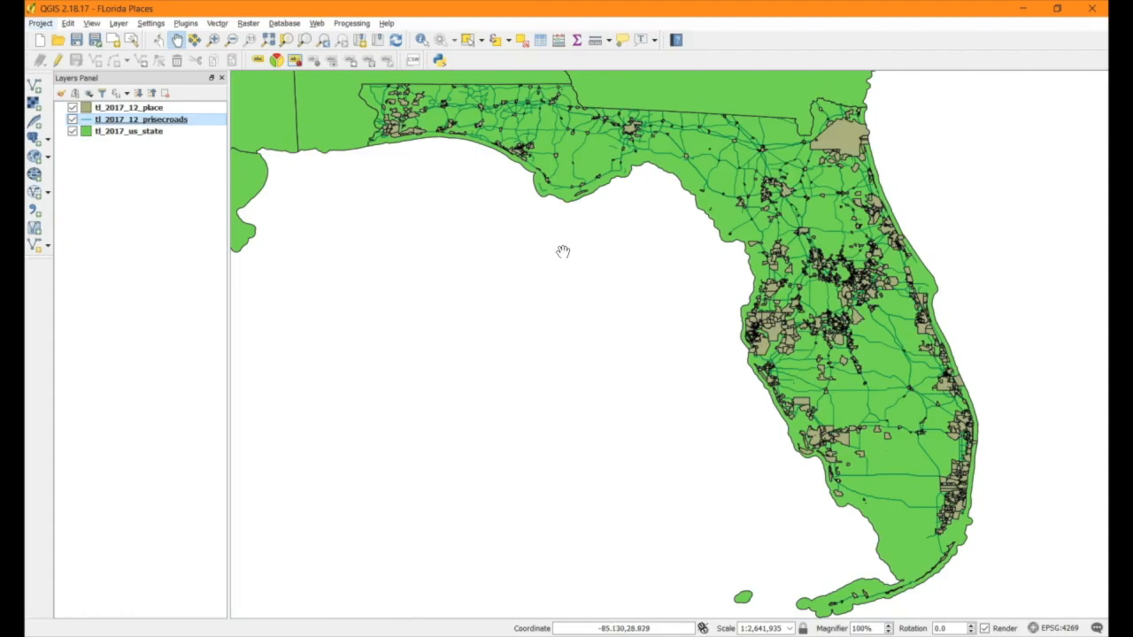
Open the attribute table of the tl_2017_us_state layer, look over its fields, and close it
click(176, 135)
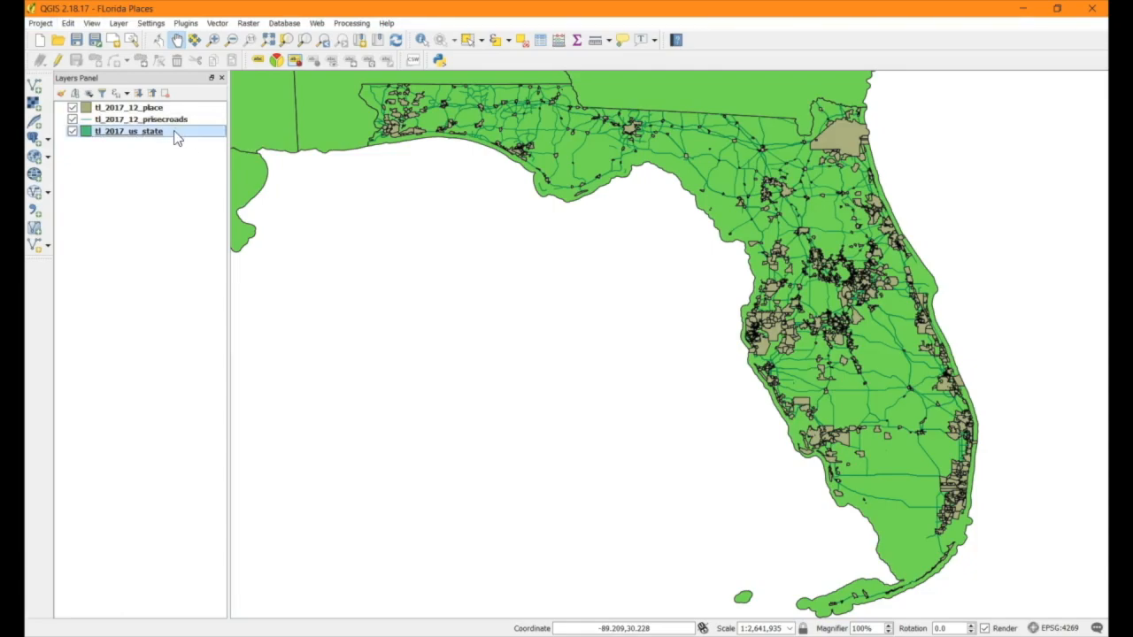
right_click(175, 134)
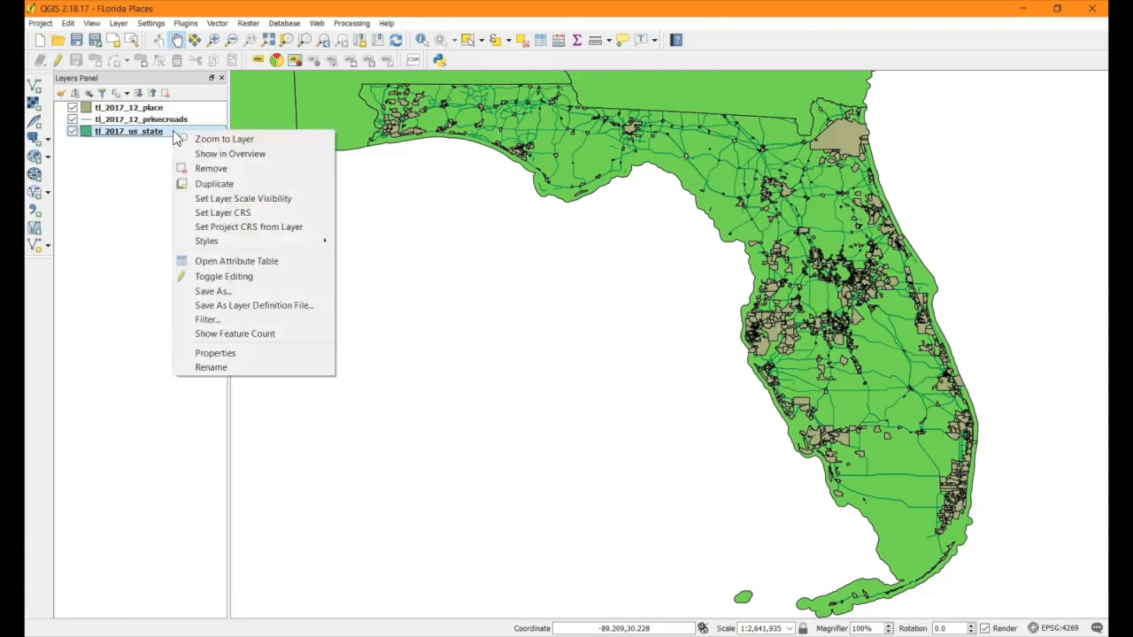
click(237, 259)
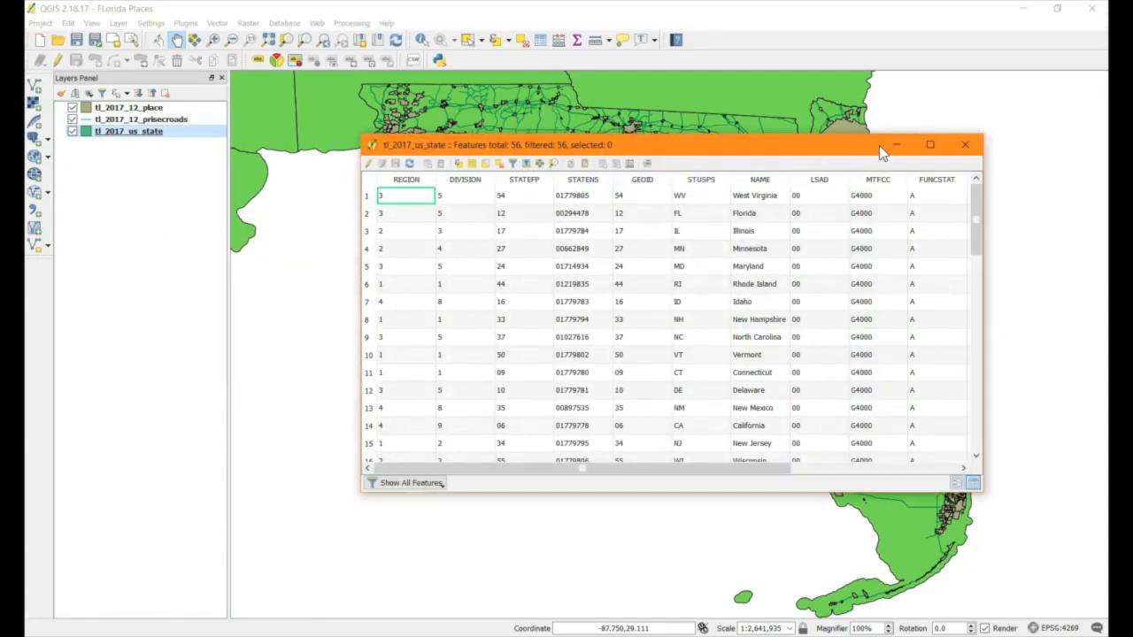
click(963, 147)
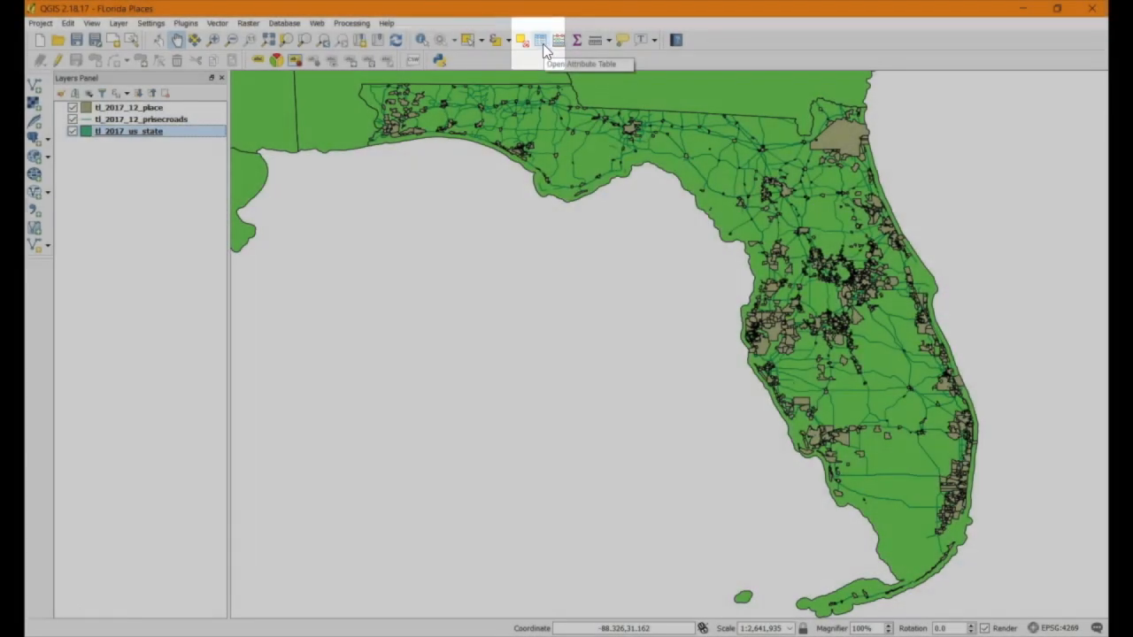
Sort the tl_2017_us_state attribute table by NAME and try selecting the Florida row, clearing the selection again
click(542, 44)
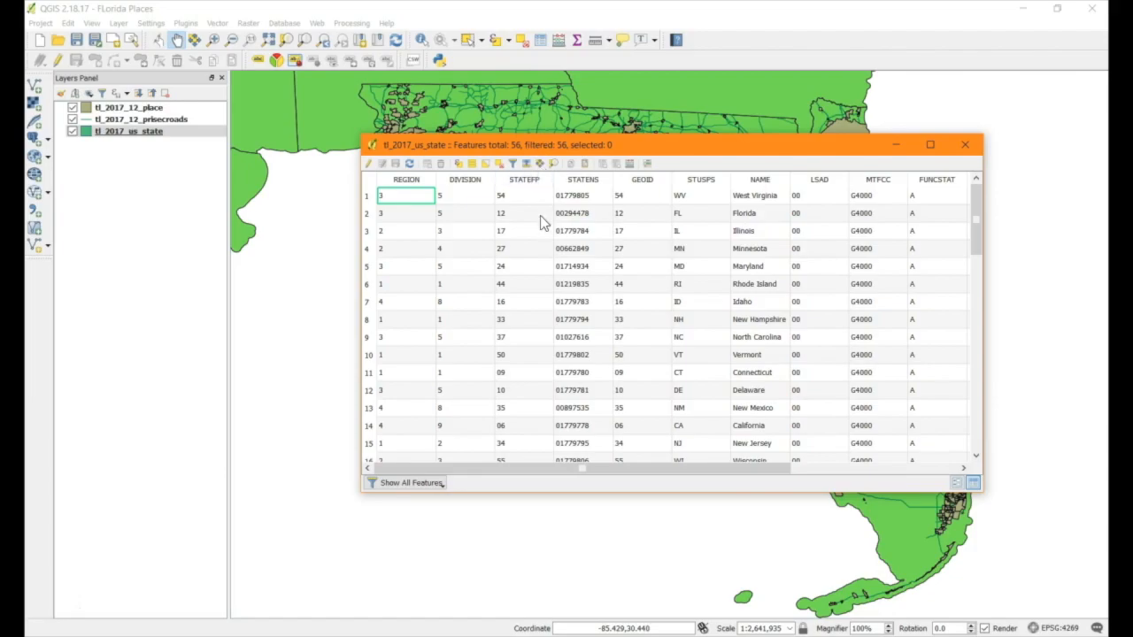
click(758, 180)
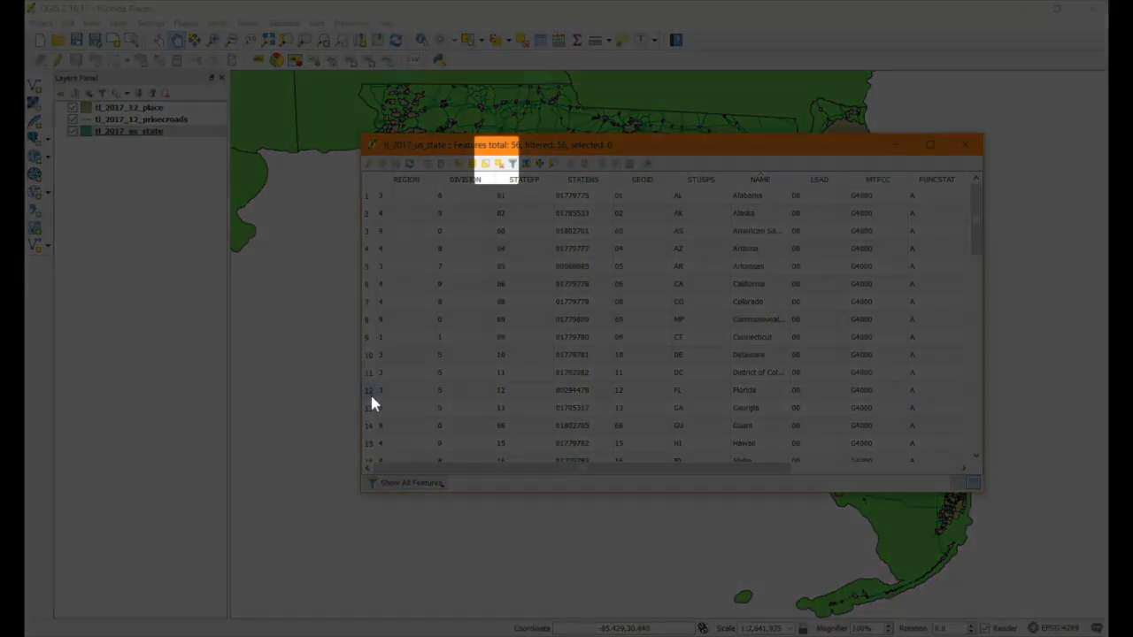
click(371, 393)
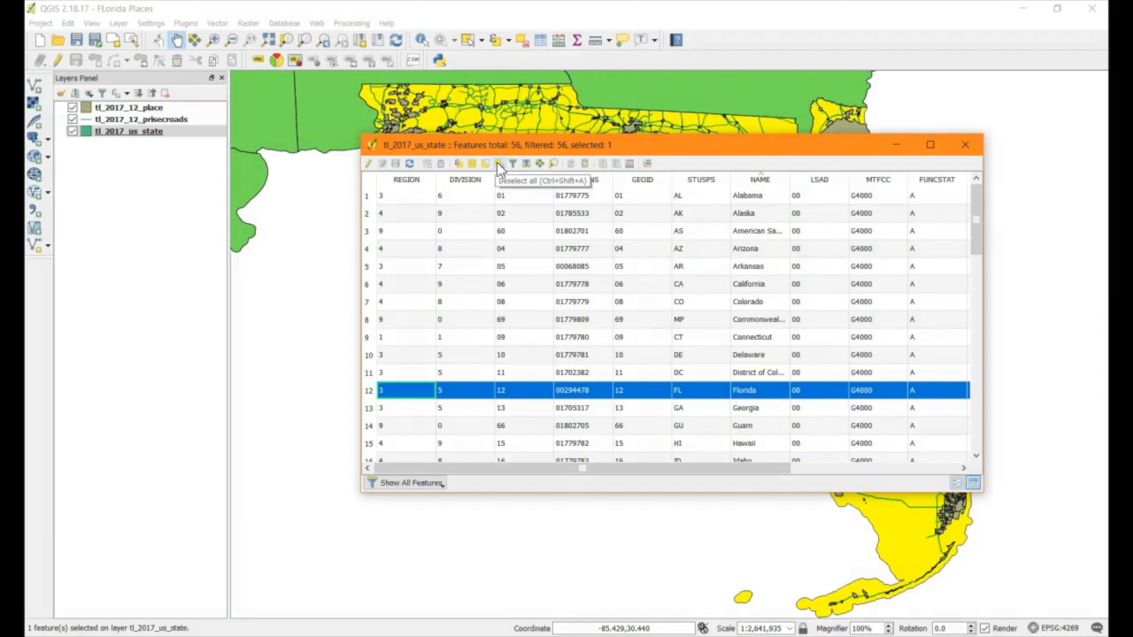
click(498, 167)
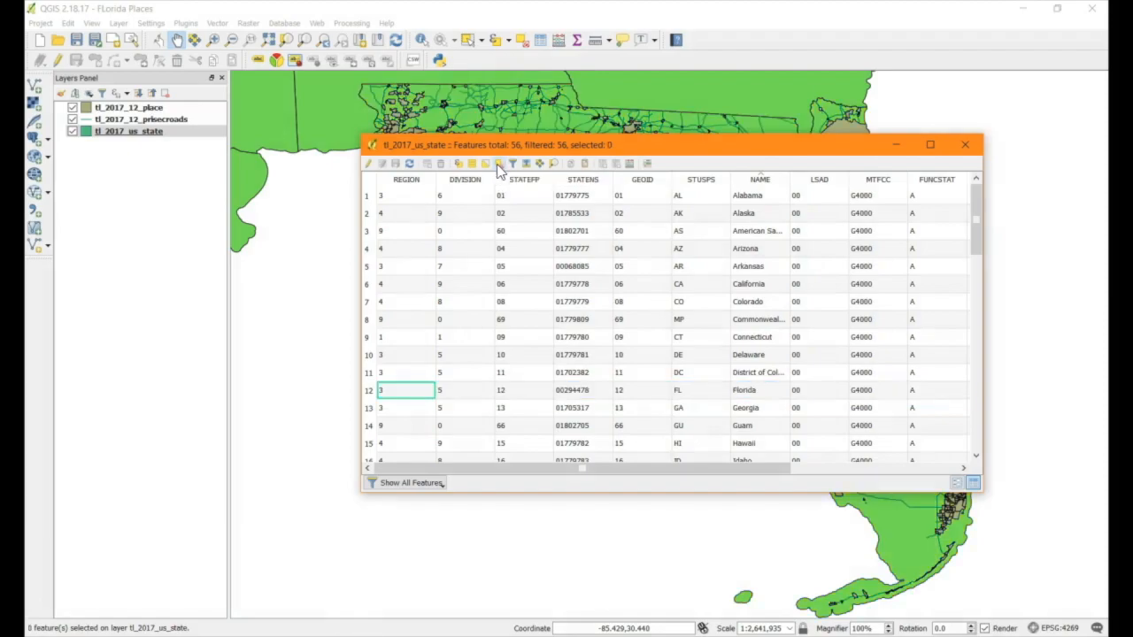